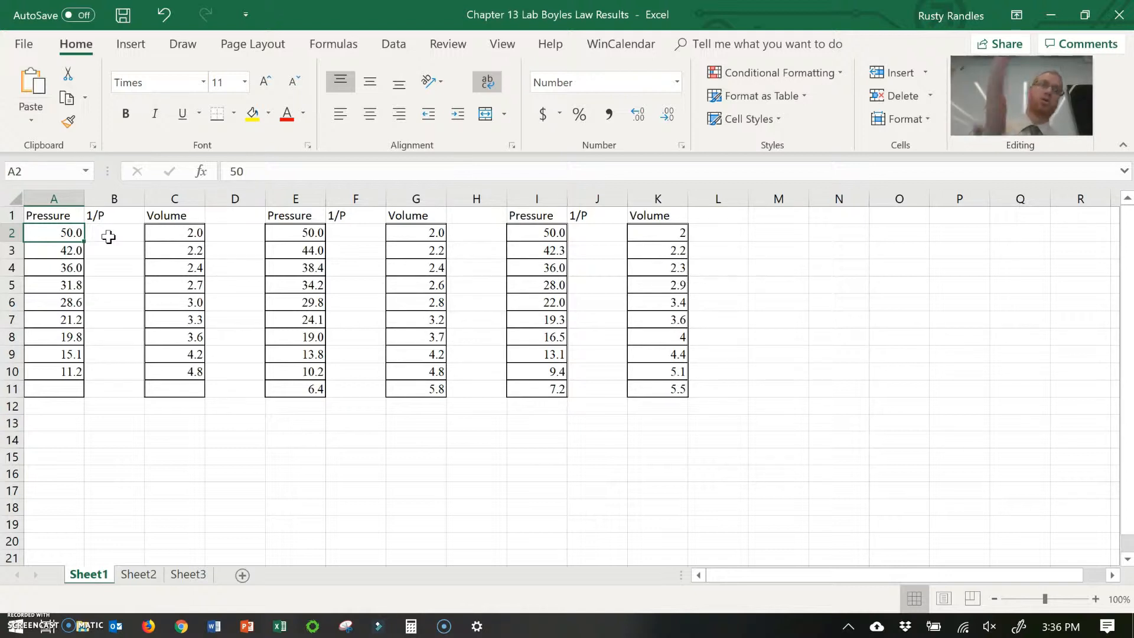
# - Calculate 1/P for the first trial with =1/A2 in B2 and fill the formula down to B10
pyautogui.click(109, 237)
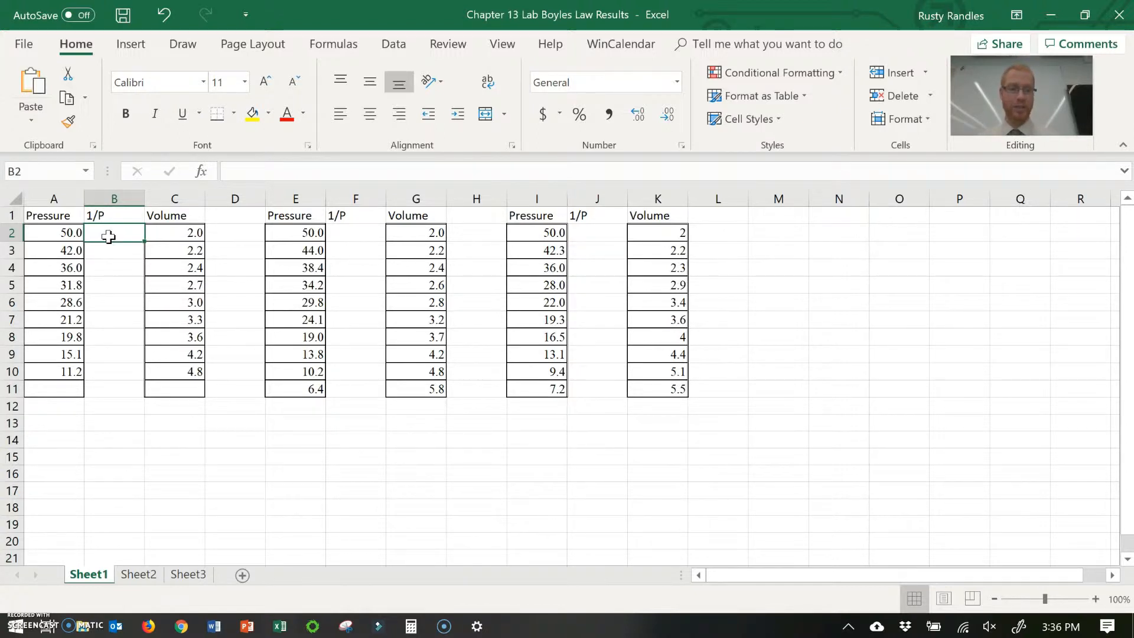
pyautogui.write('=1/')
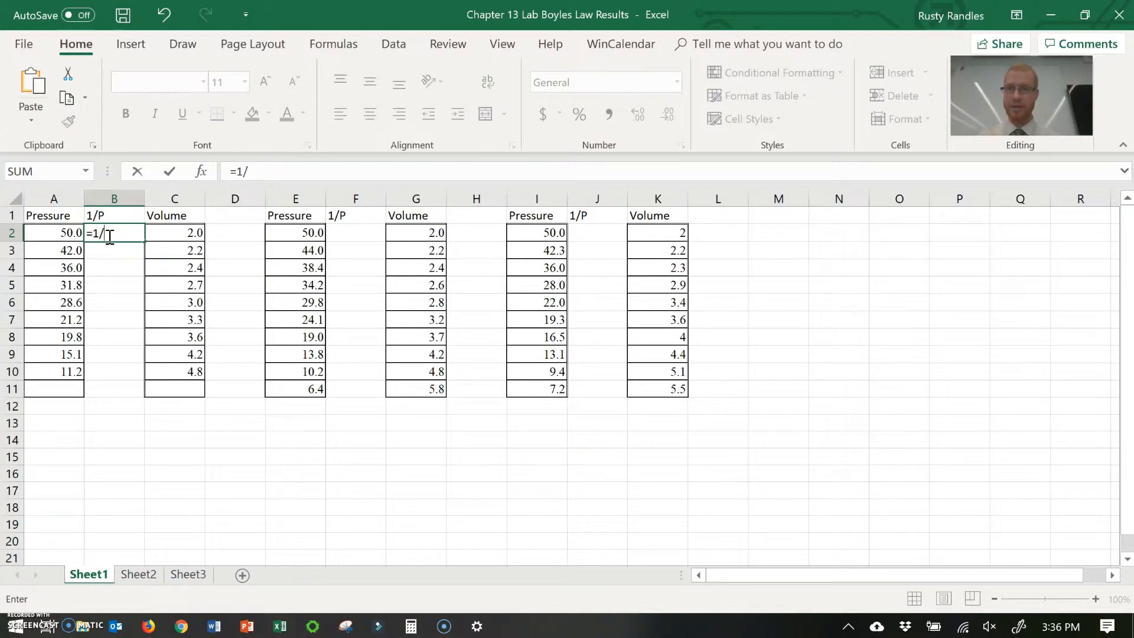
pyautogui.click(55, 232)
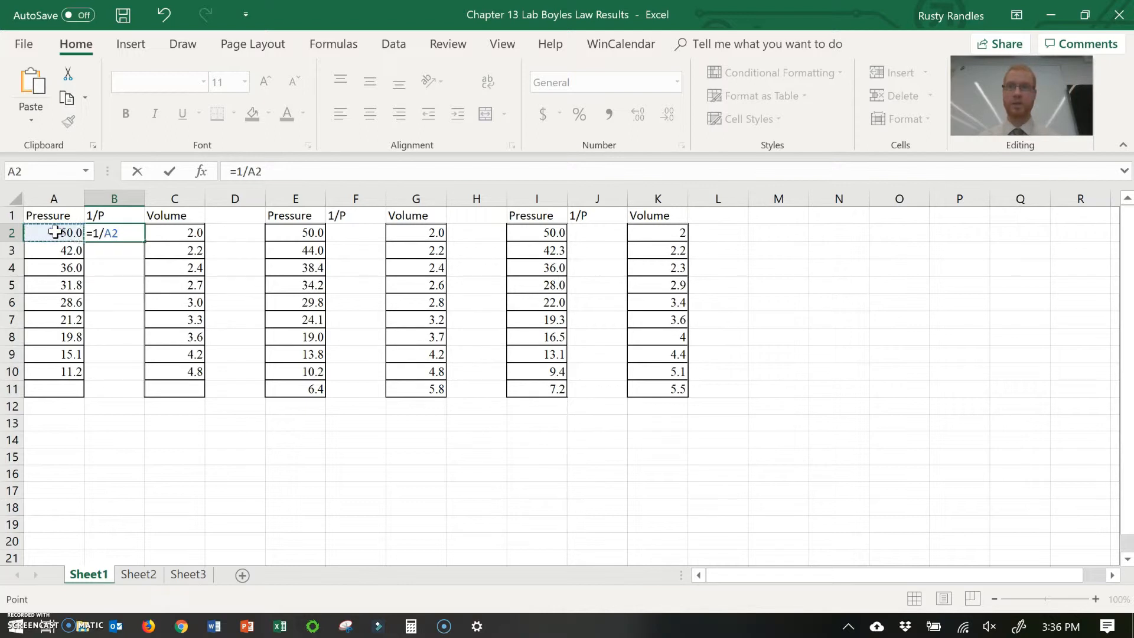
pyautogui.press('Return')
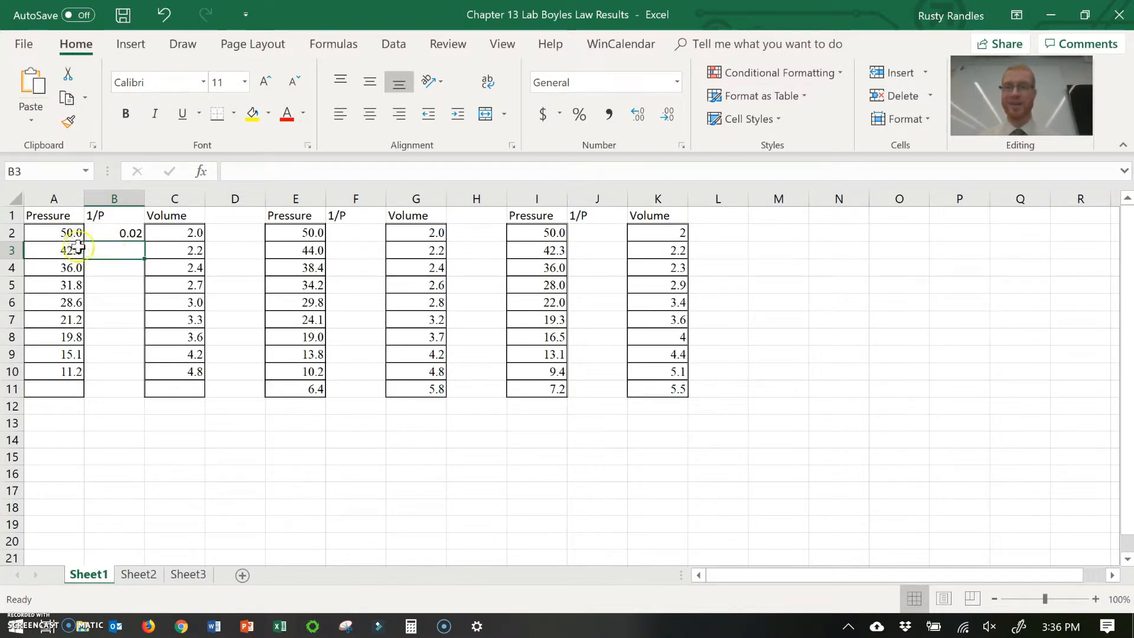
pyautogui.click(114, 235)
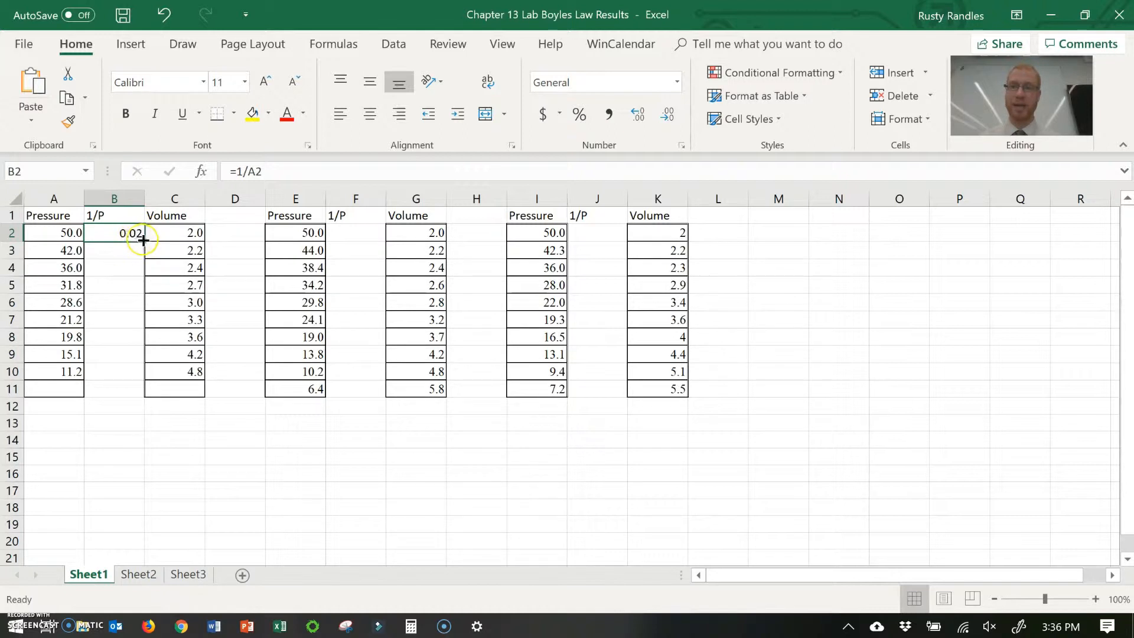
pyautogui.moveTo(144, 240); pyautogui.dragTo(134, 378)
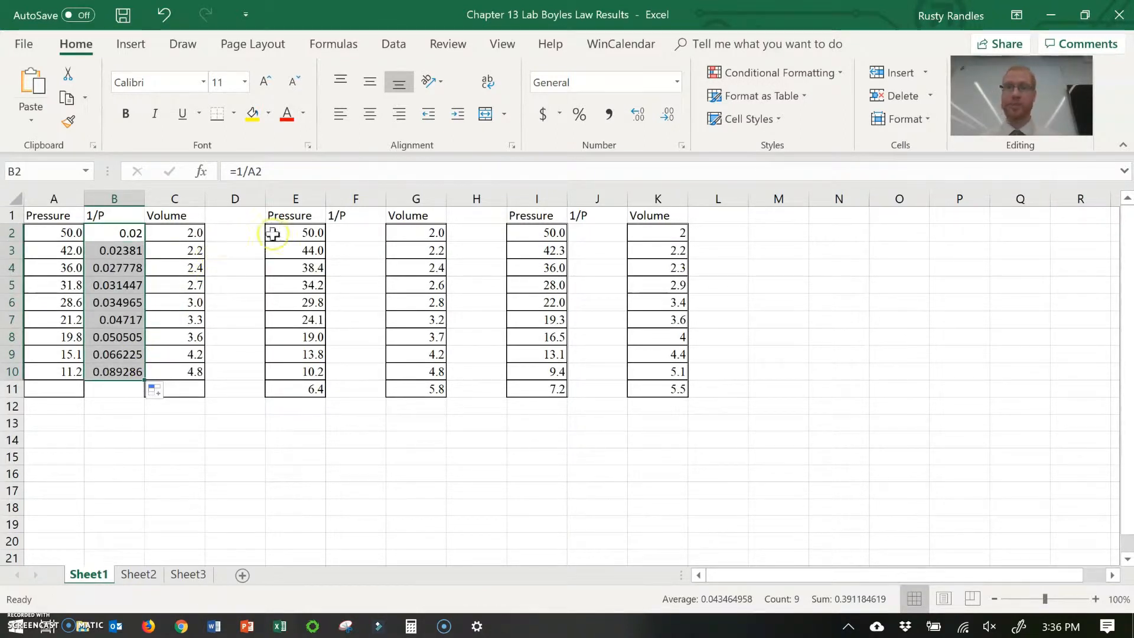
# - Calculate 1/P for the second trial with =1/E2 in F2 and fill the formula down to F11
pyautogui.click(344, 232)
pyautogui.write('=')
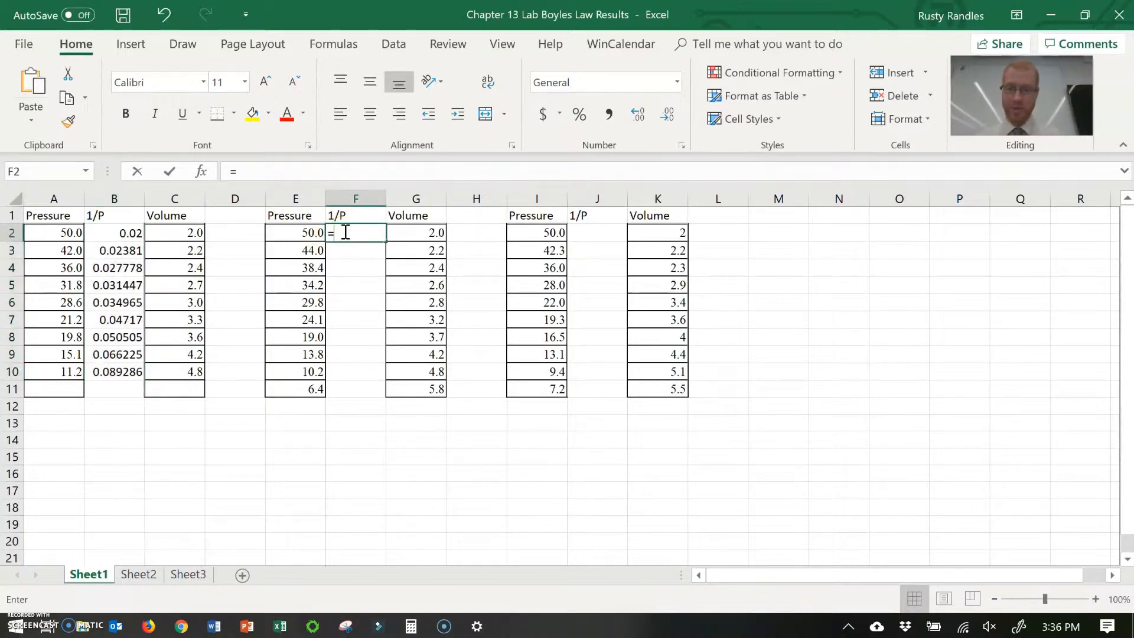
pyautogui.write('1/')
pyautogui.click(313, 233)
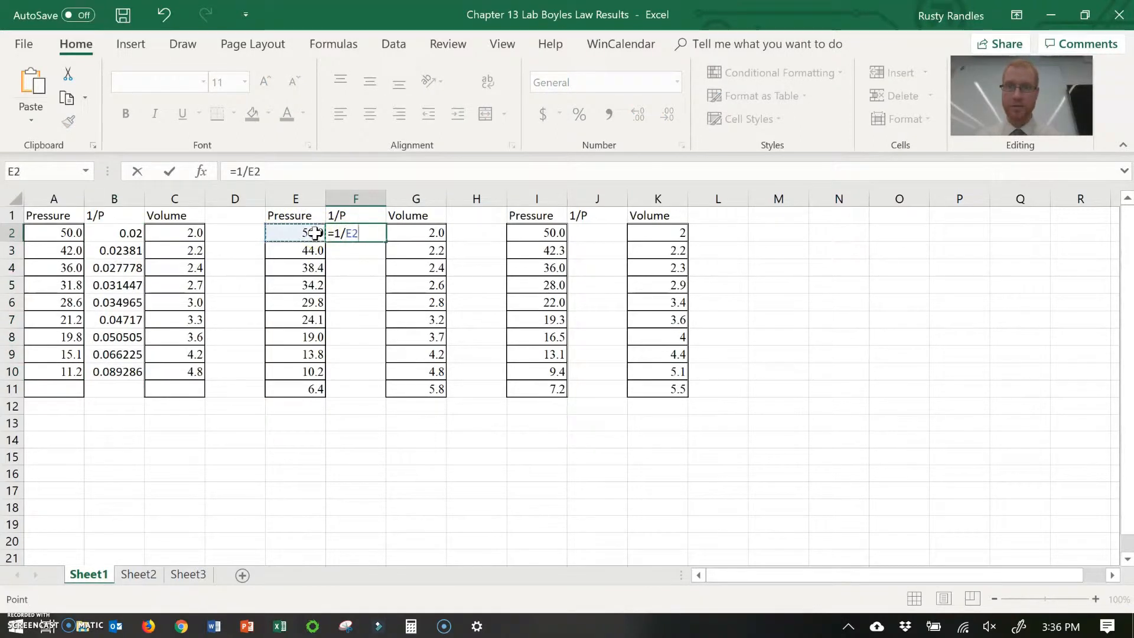
pyautogui.press('Return')
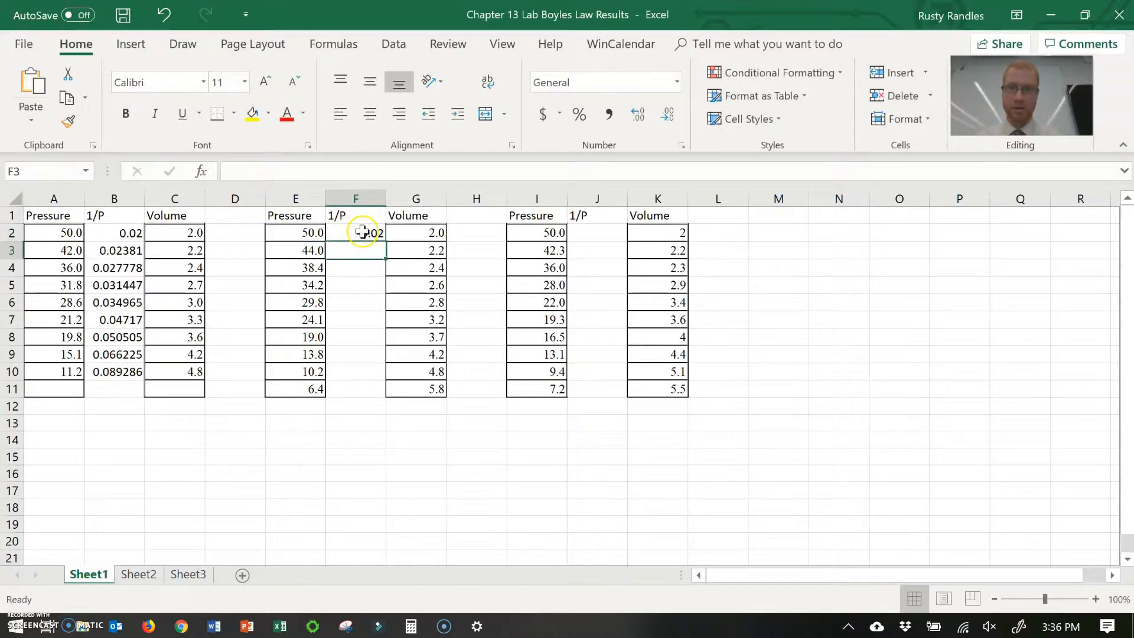
pyautogui.click(373, 234)
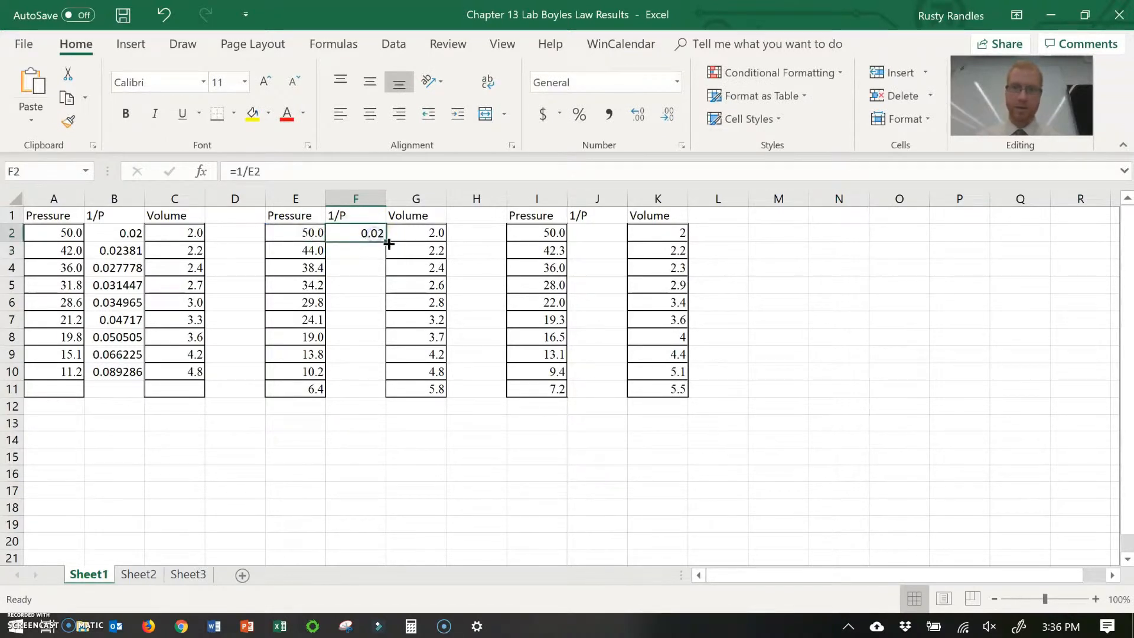
pyautogui.moveTo(386, 244); pyautogui.dragTo(363, 391)
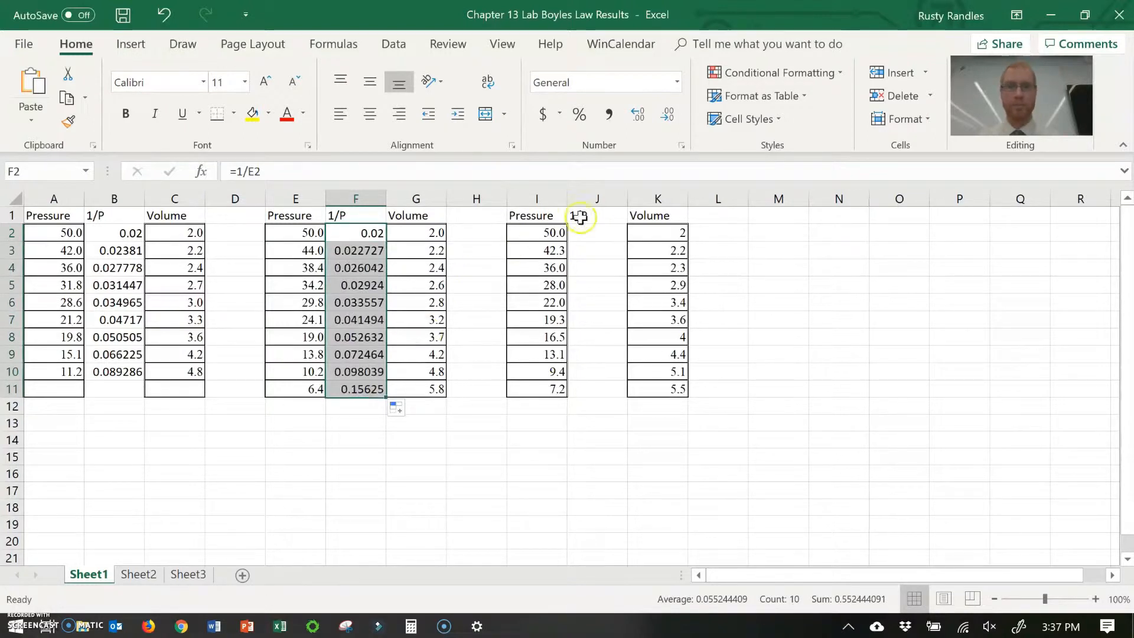
# - Calculate 1/P for the third trial with =1/I2 in J2 and fill the formula down to J11
pyautogui.click(598, 235)
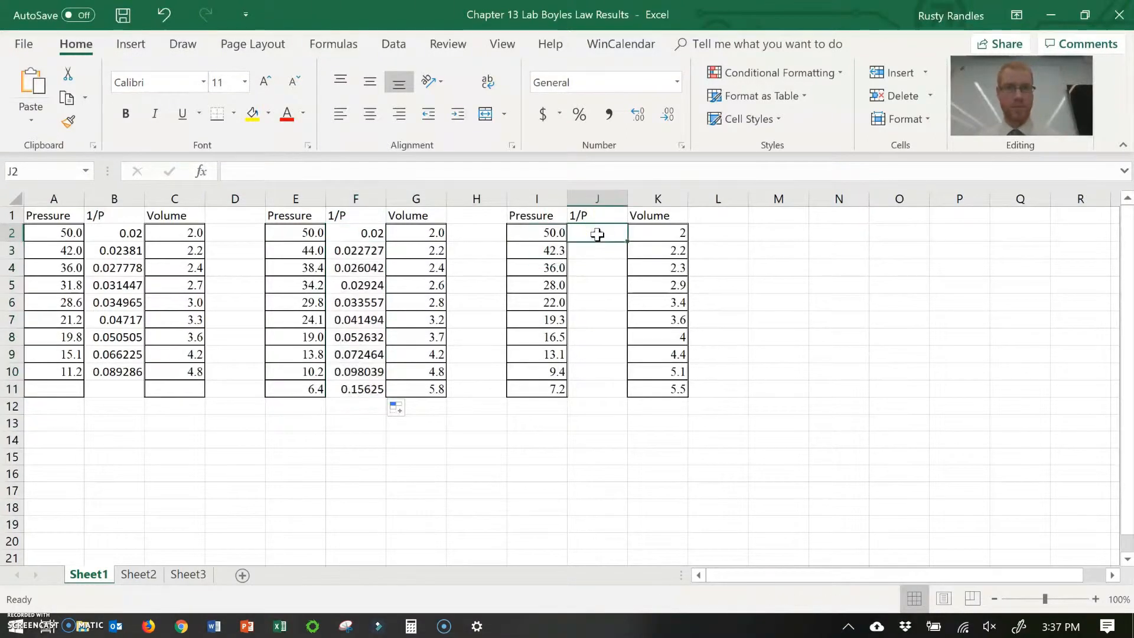
pyautogui.write('=1/')
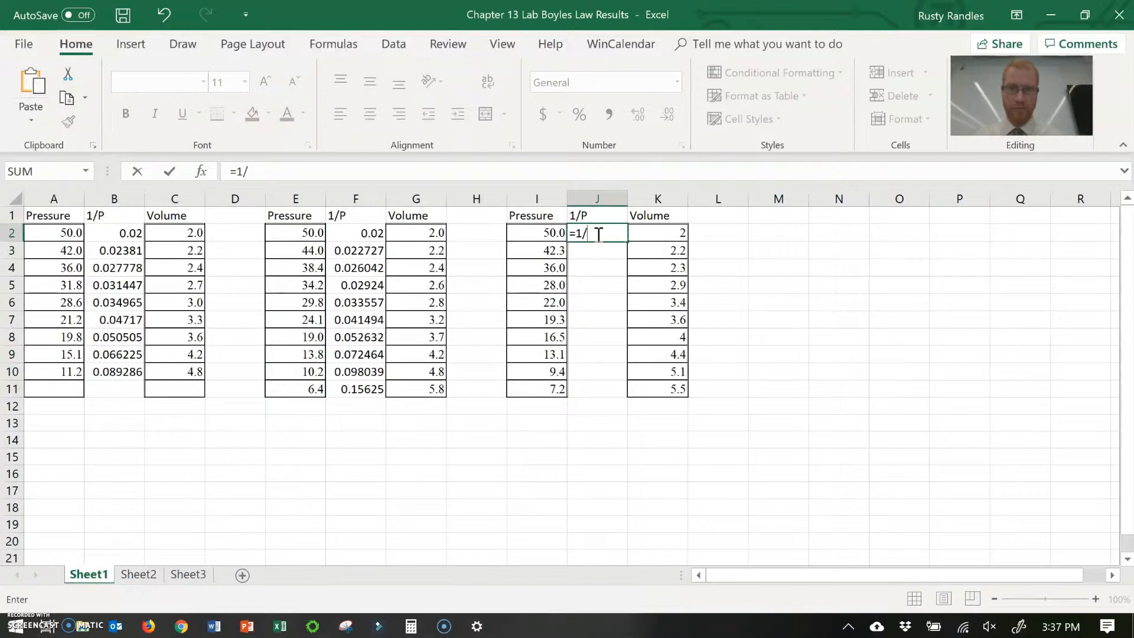
pyautogui.click(553, 232)
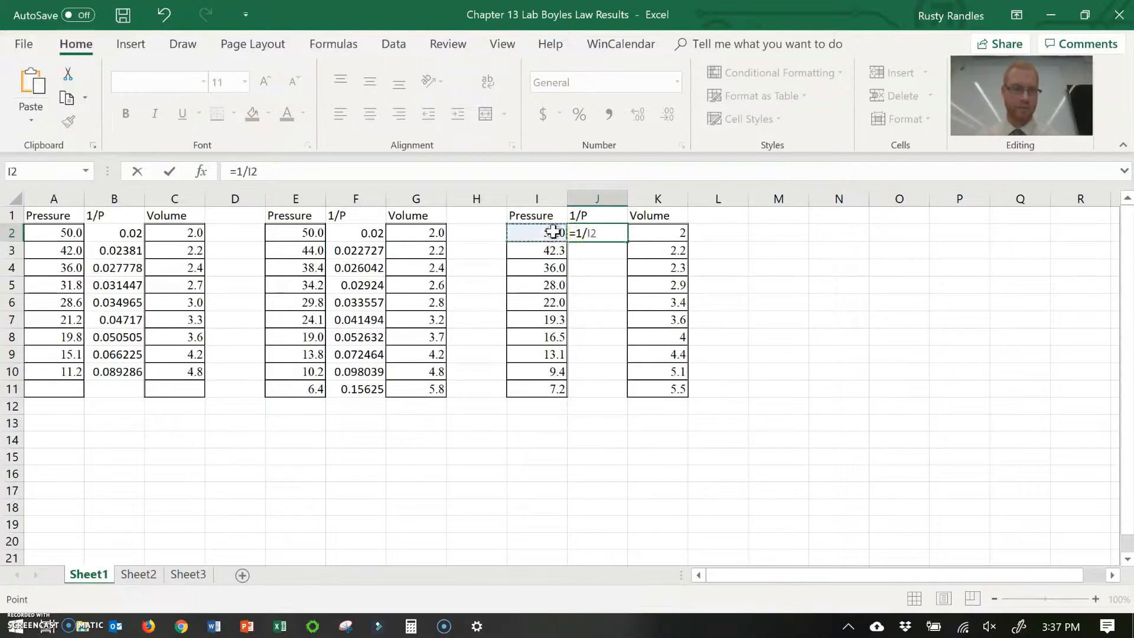
pyautogui.press('Return')
pyautogui.click(617, 234)
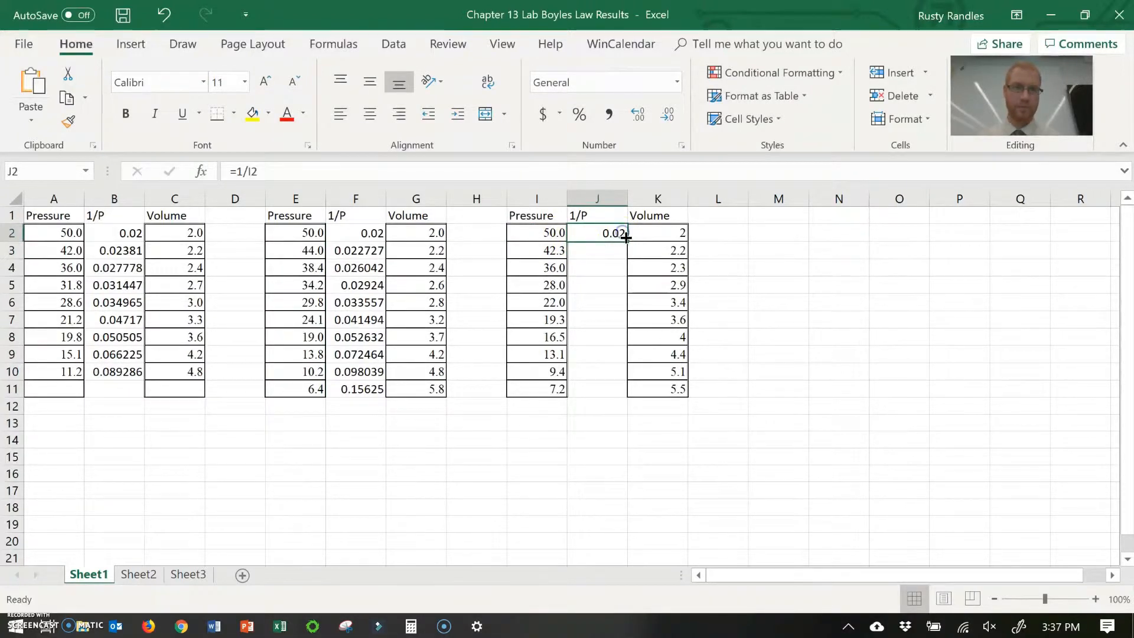
pyautogui.moveTo(626, 237); pyautogui.dragTo(605, 392)
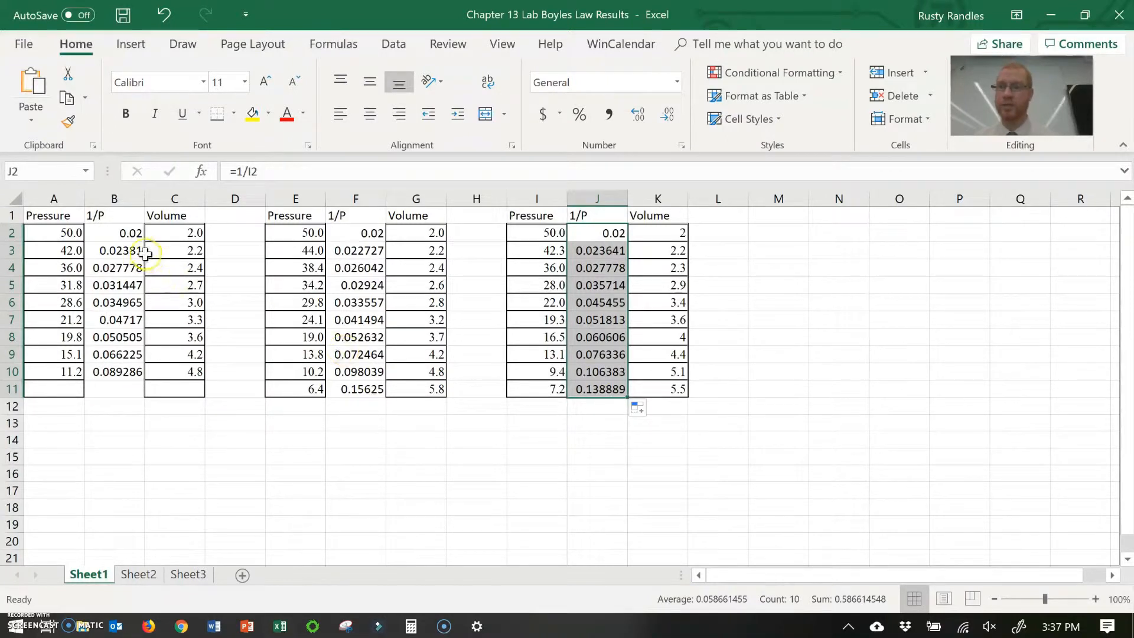
# - Insert a markers-only scatter chart from the first trial's 1/P and Volume data in B2:C10
pyautogui.click(126, 236)
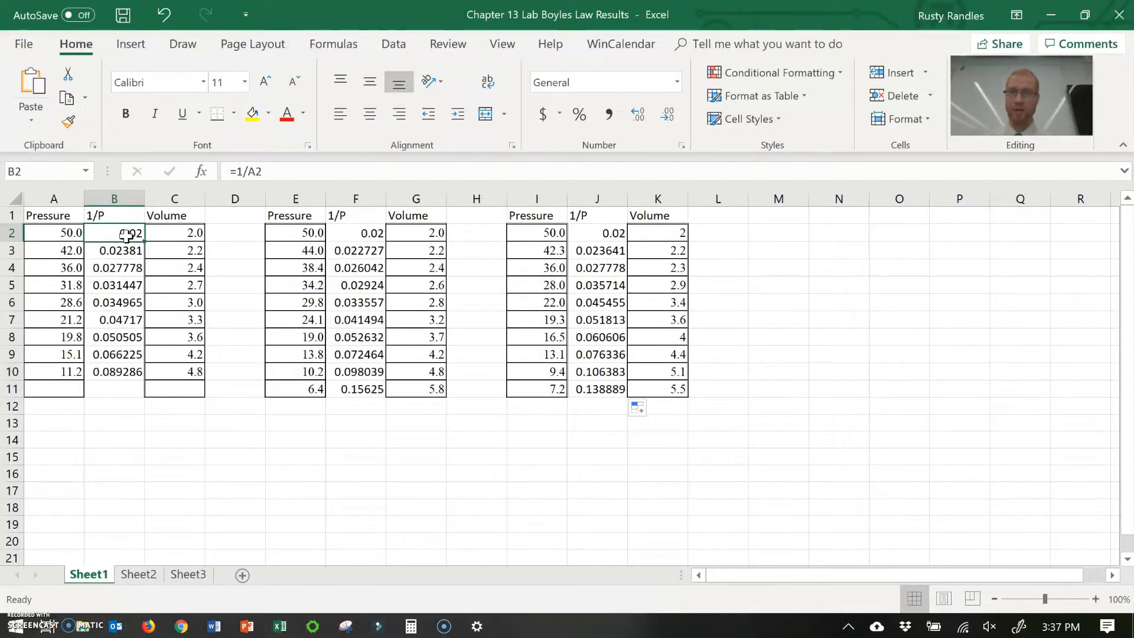
pyautogui.moveTo(132, 233); pyautogui.dragTo(173, 379)
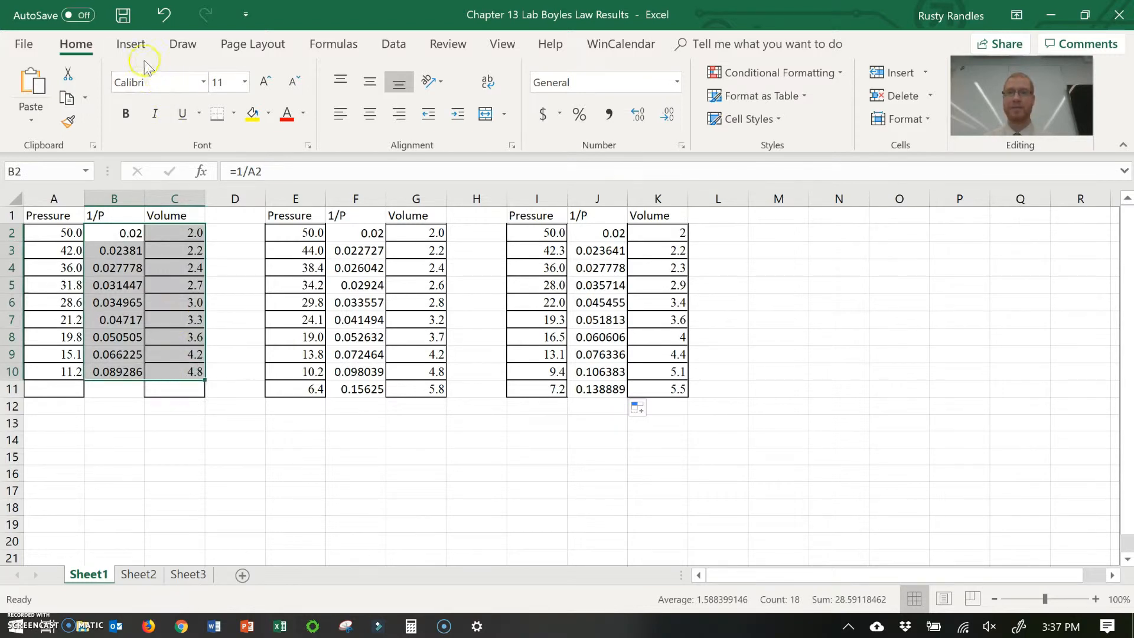
pyautogui.click(132, 46)
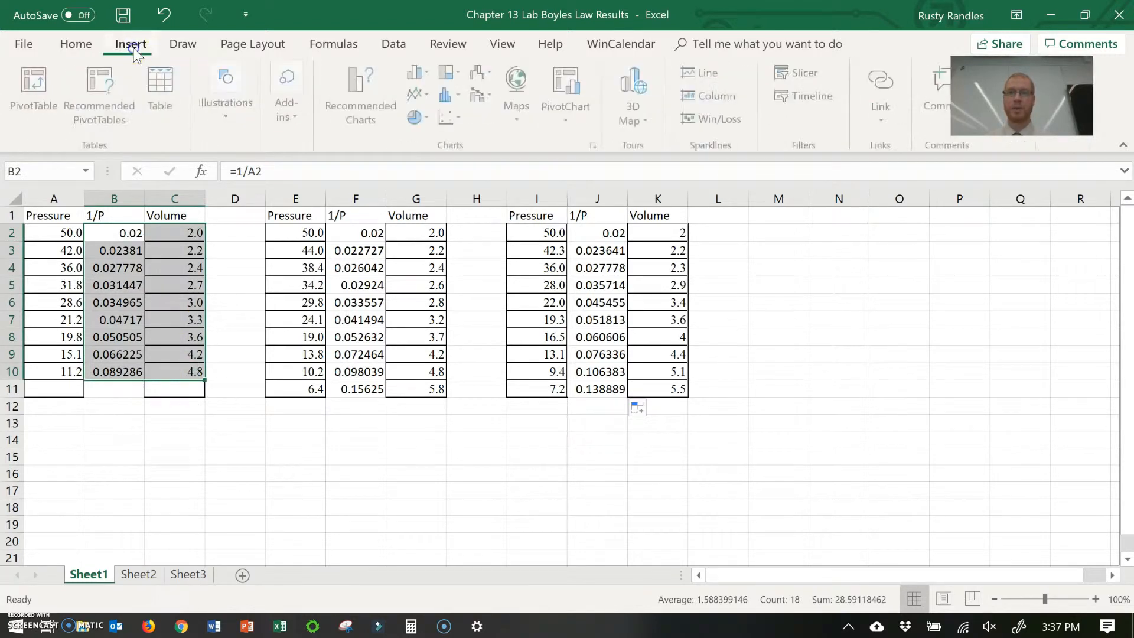
pyautogui.click(447, 119)
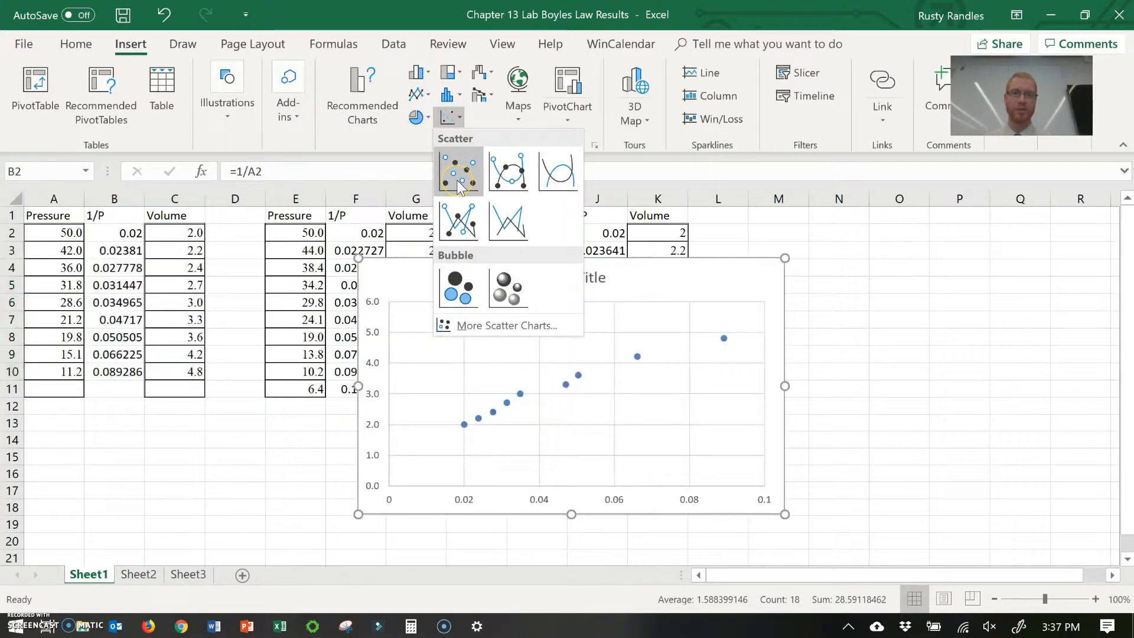
pyautogui.click(458, 177)
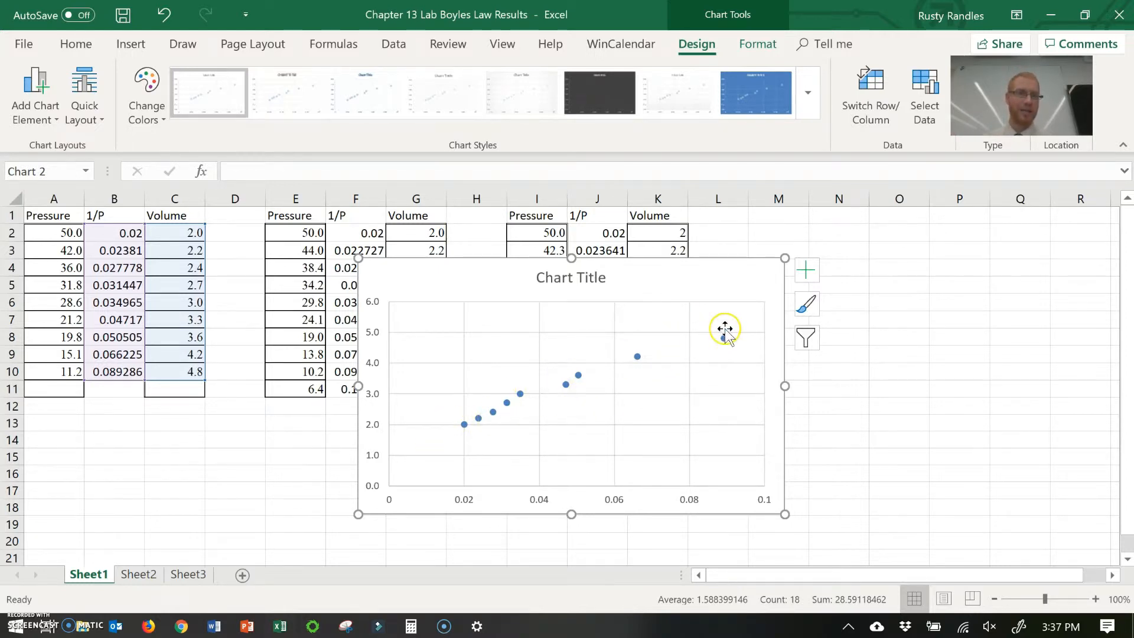
# - Add a trendline to the scatter chart and move the chart off the data, just beyond column K
pyautogui.click(807, 271)
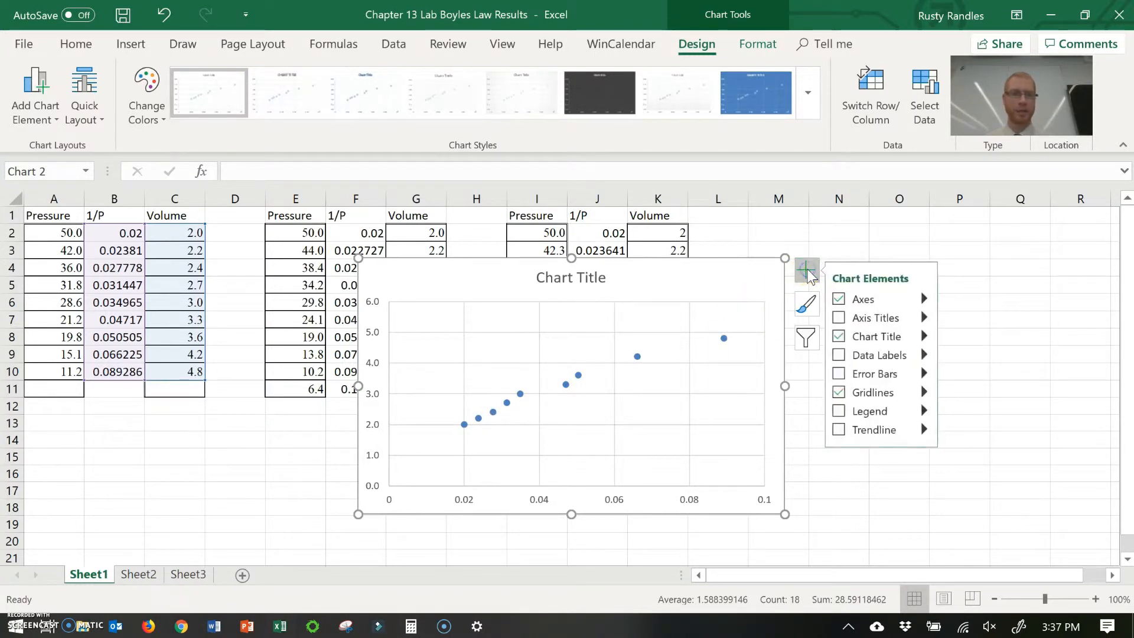
pyautogui.click(839, 431)
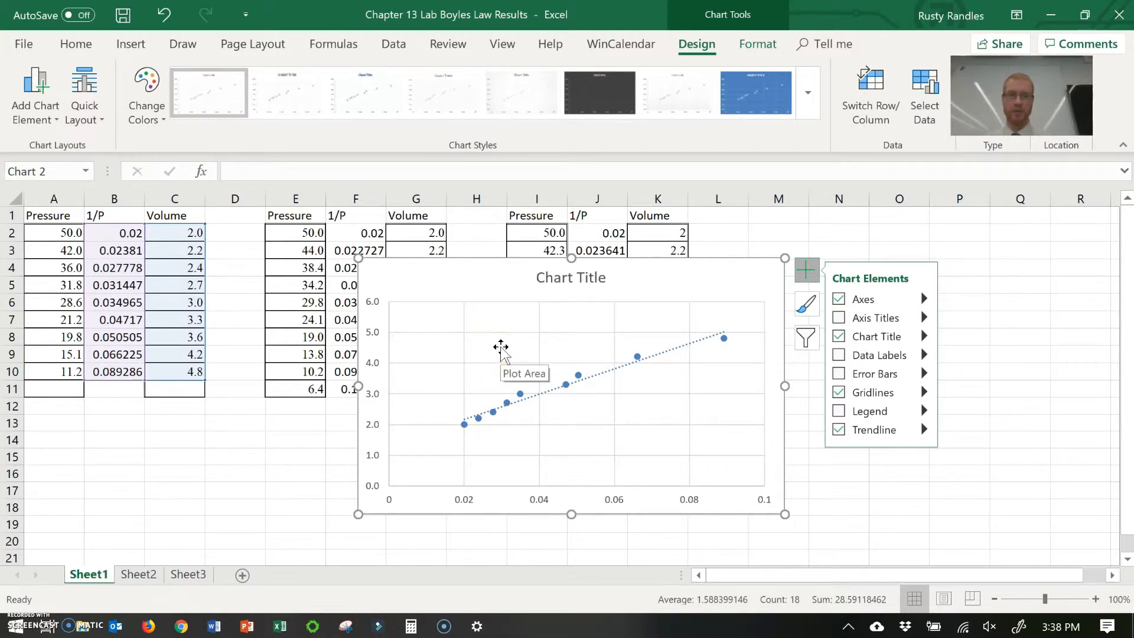
pyautogui.rightClick(501, 348)
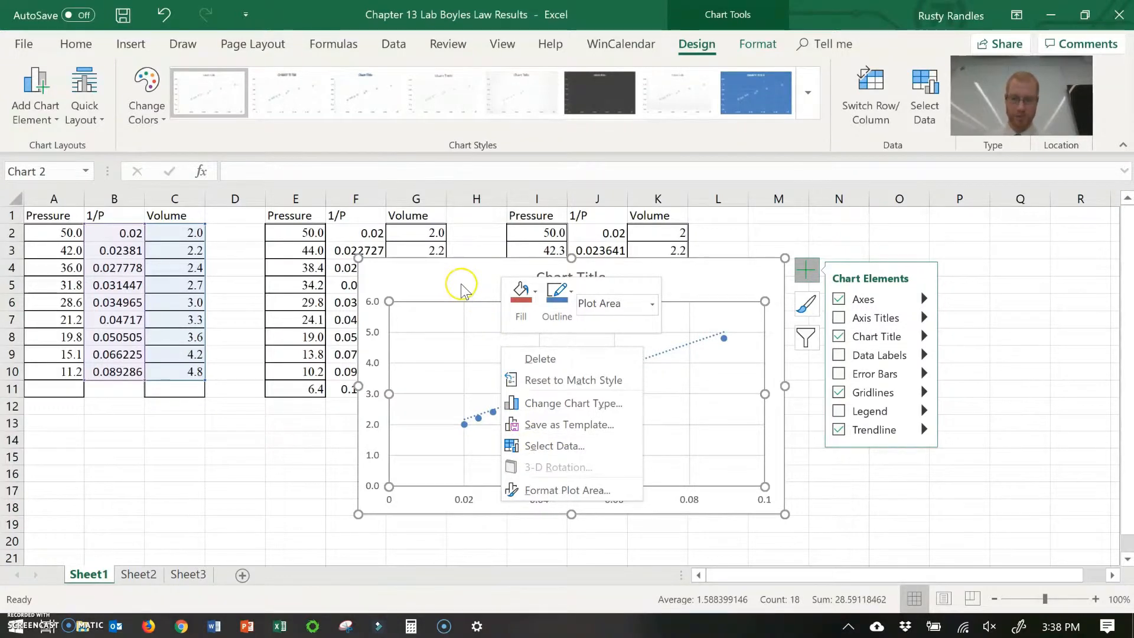
pyautogui.click(464, 306)
pyautogui.moveTo(479, 278); pyautogui.dragTo(824, 257)
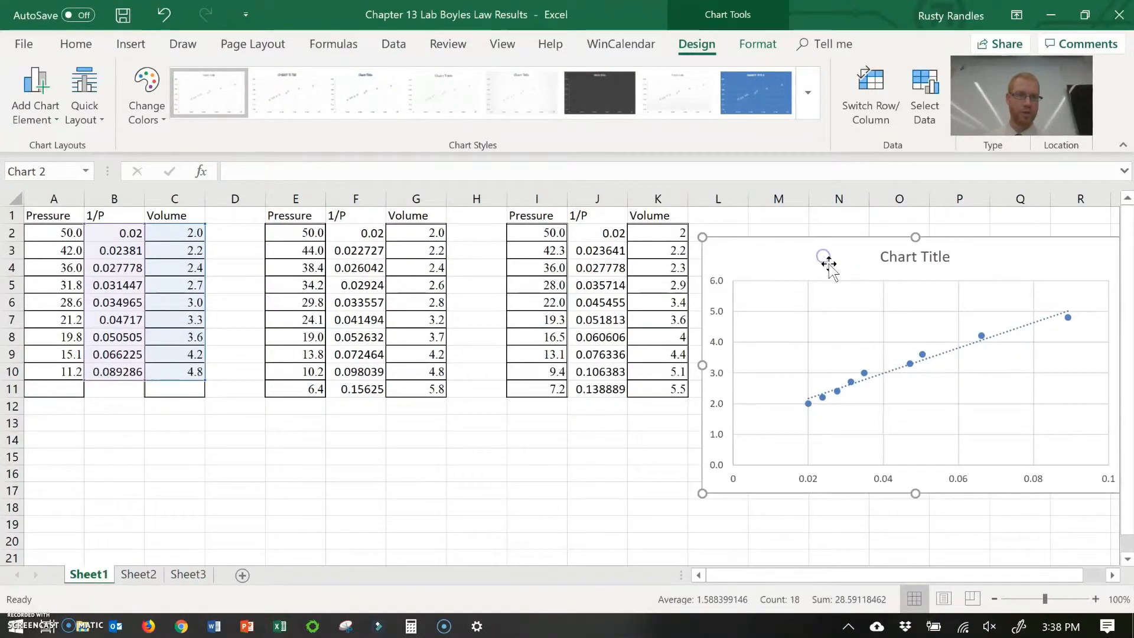
# - Name the chart's existing data series Trial 1
pyautogui.rightClick(833, 325)
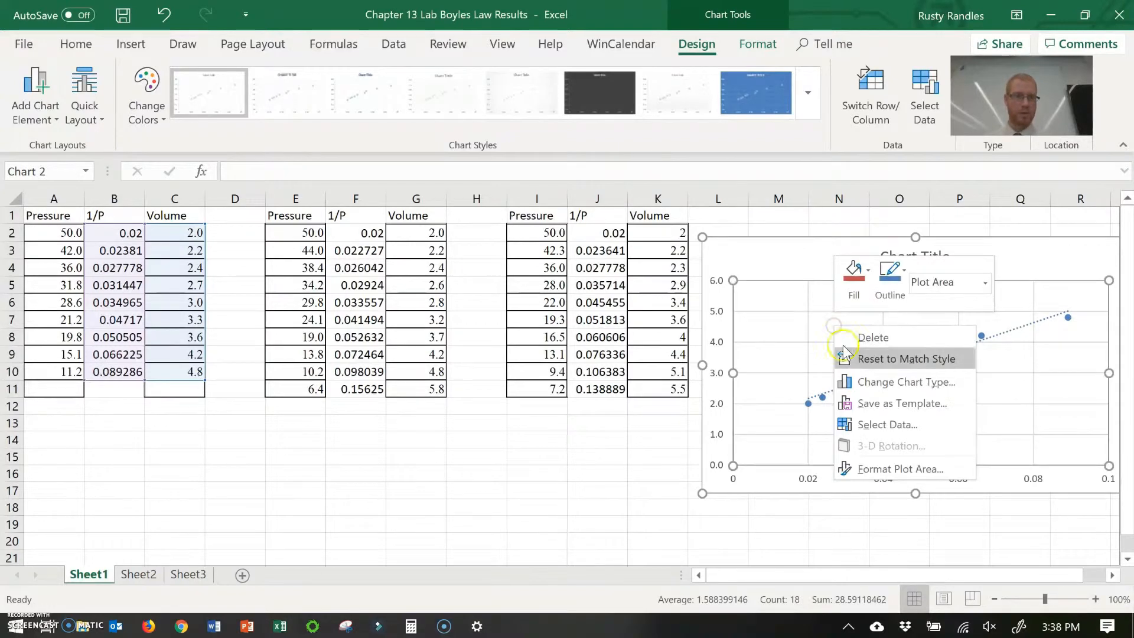
pyautogui.click(866, 423)
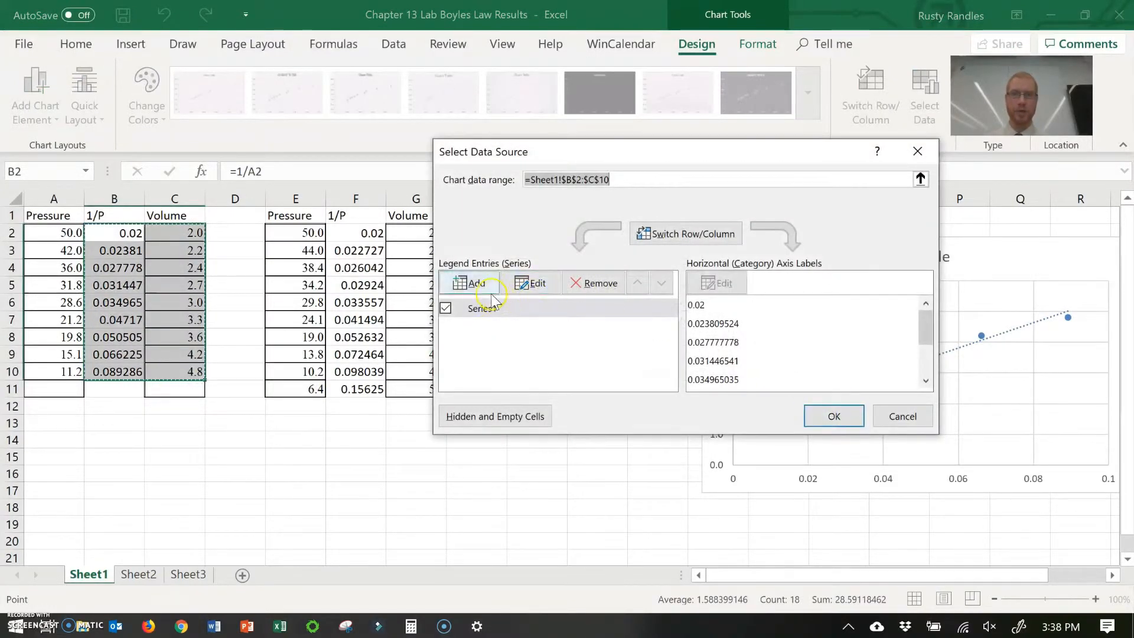
pyautogui.click(528, 283)
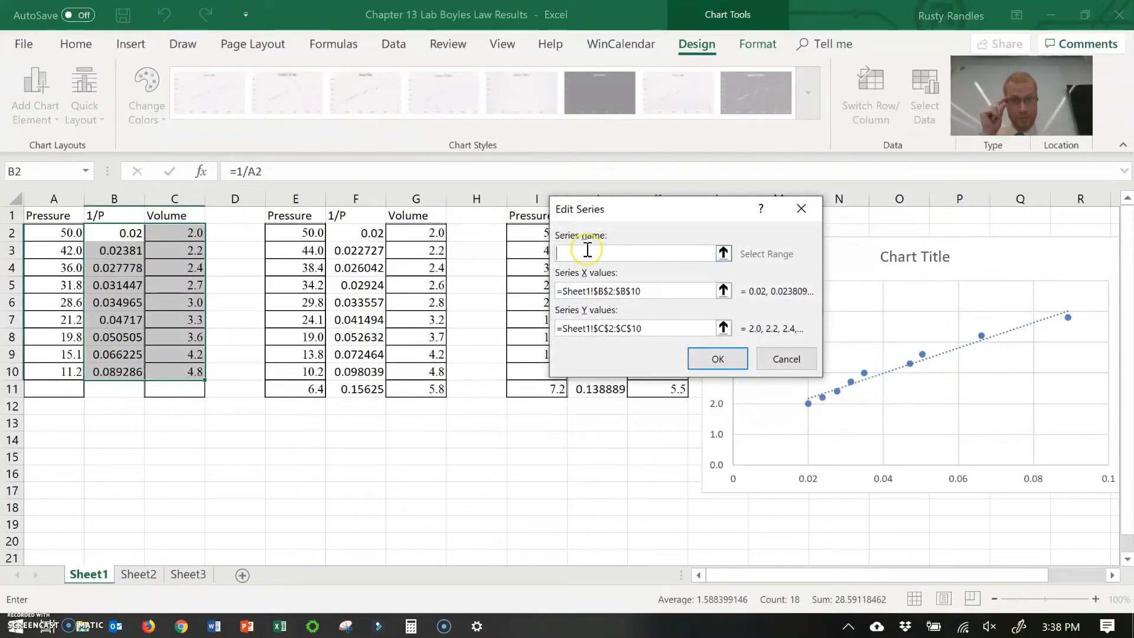
pyautogui.write('Trial 1')
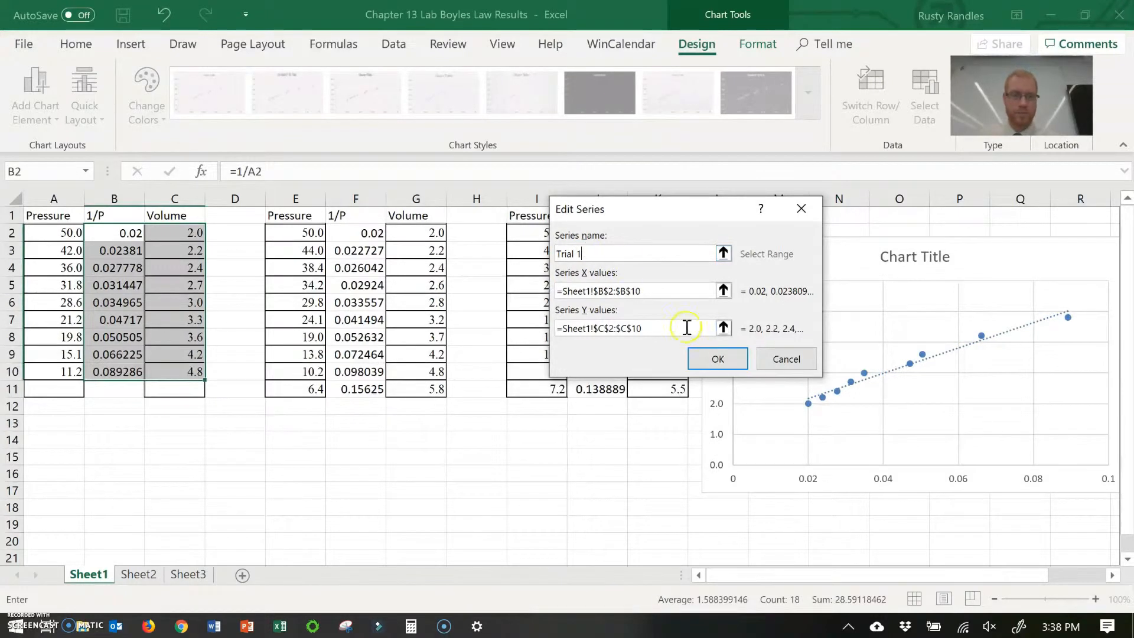
pyautogui.click(717, 359)
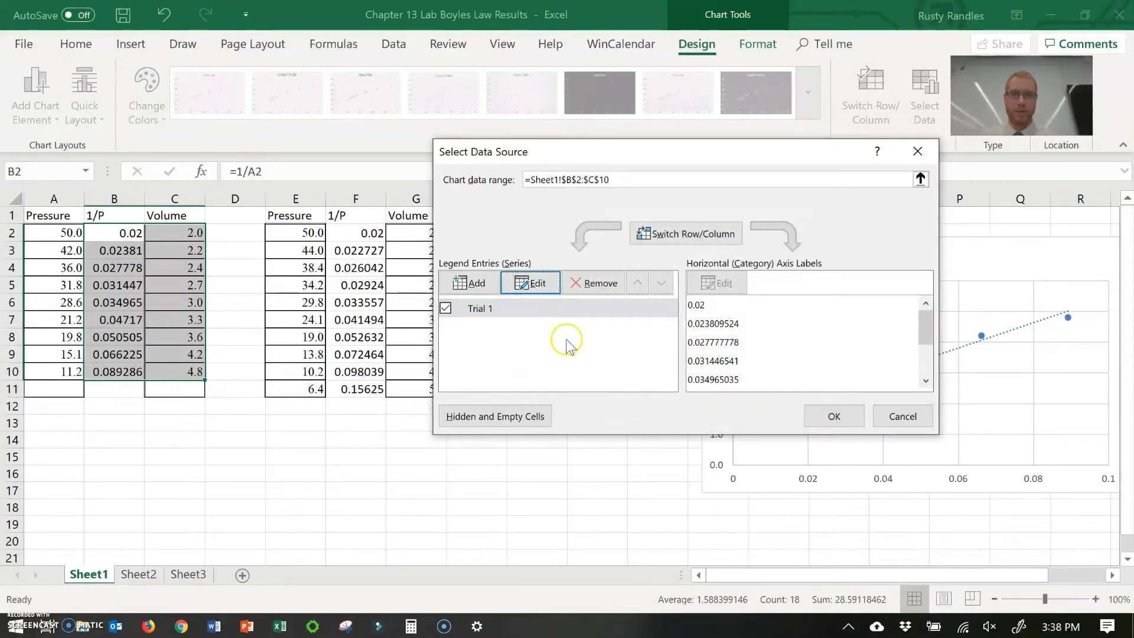
# - Add a data series named Trial 2 with X values F2:F11 and Y values G2:G11 to the scatter chart
pyautogui.click(477, 284)
pyautogui.write('Trial 2')
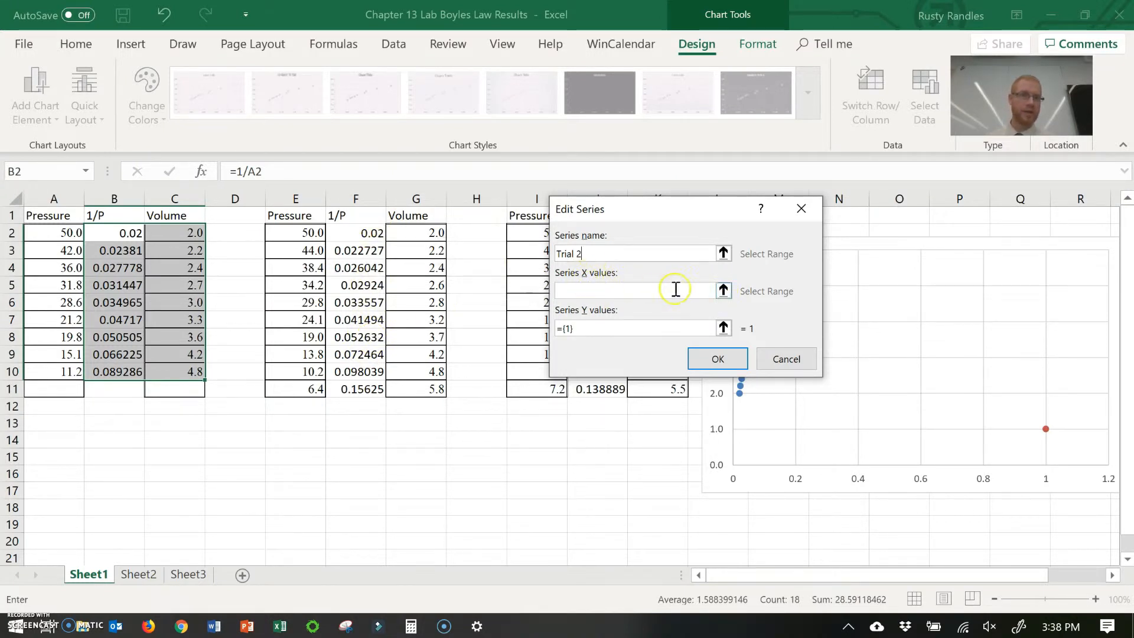
pyautogui.click(724, 290)
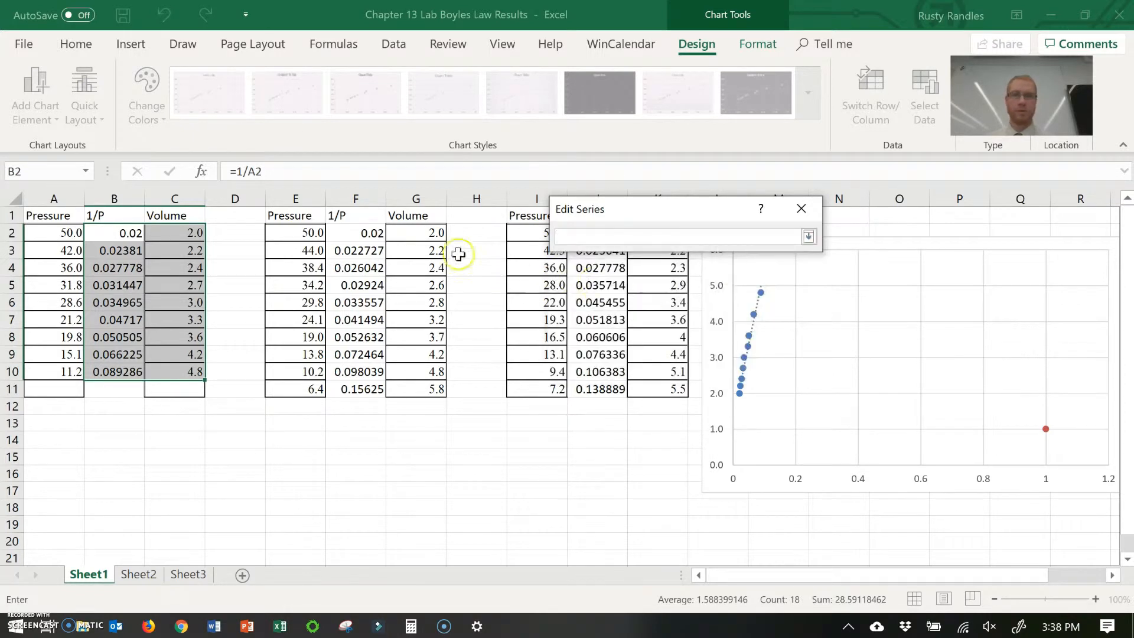
pyautogui.moveTo(353, 234); pyautogui.dragTo(343, 387)
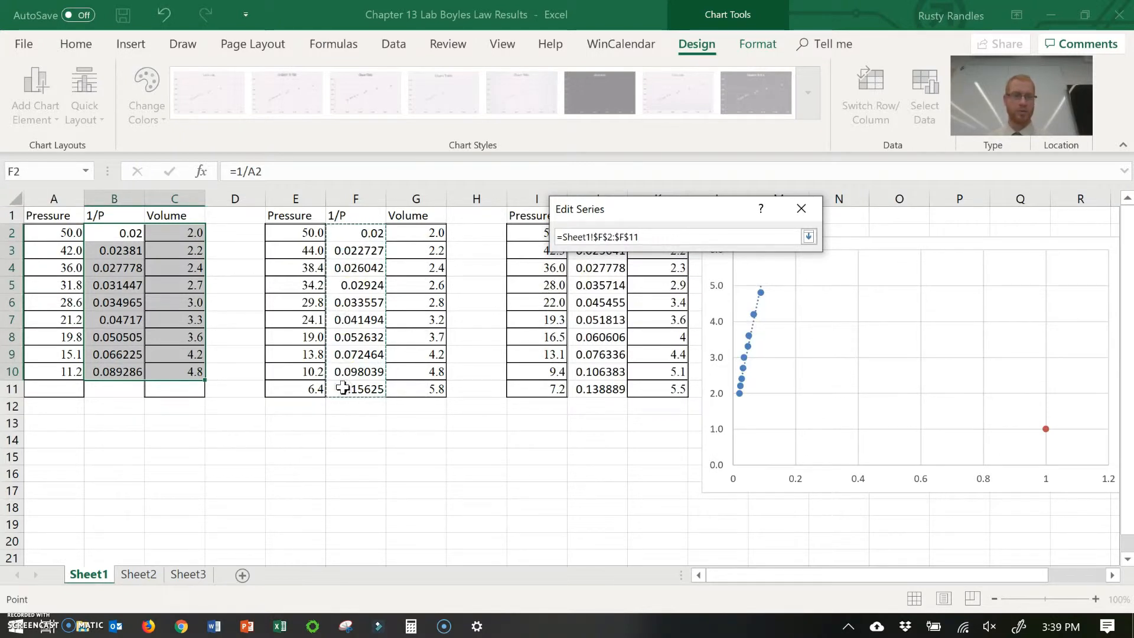
pyautogui.press('Return')
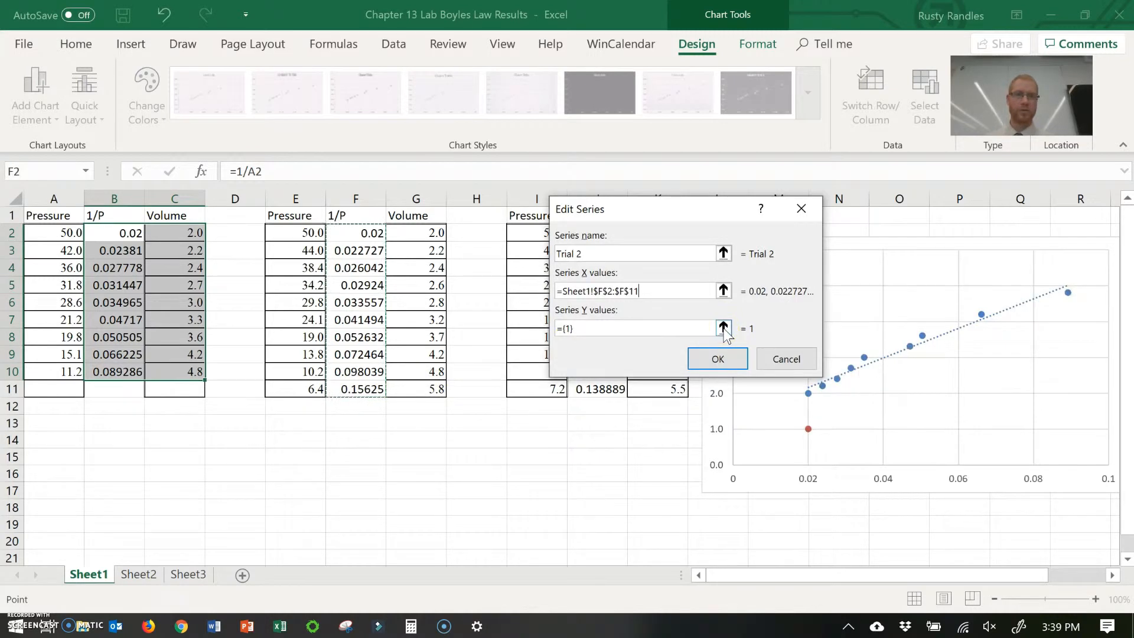
pyautogui.click(723, 328)
pyautogui.click(421, 232)
pyautogui.moveTo(421, 232); pyautogui.dragTo(420, 387)
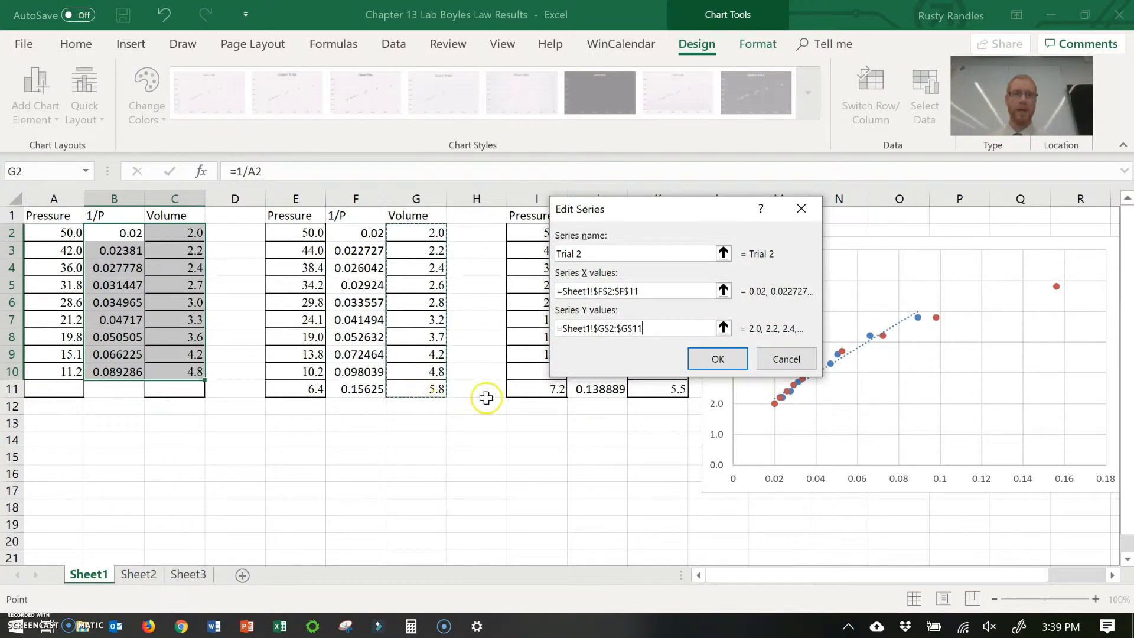
pyautogui.click(714, 357)
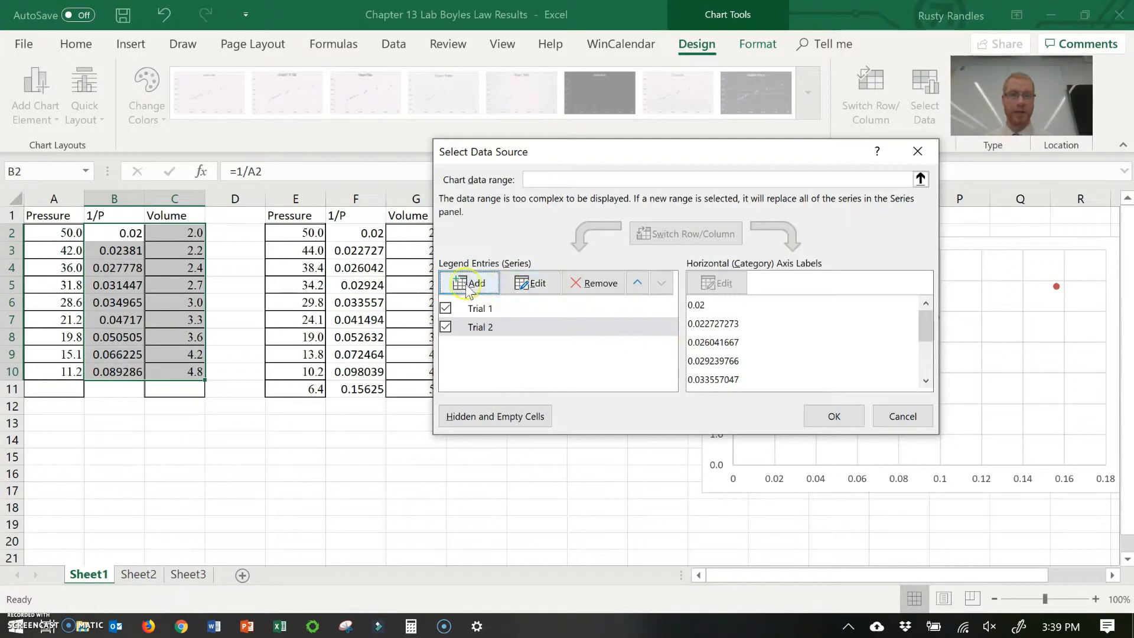
# - Add another data series named Trial 3 to the chart and set its X values to J2:J11
pyautogui.click(469, 285)
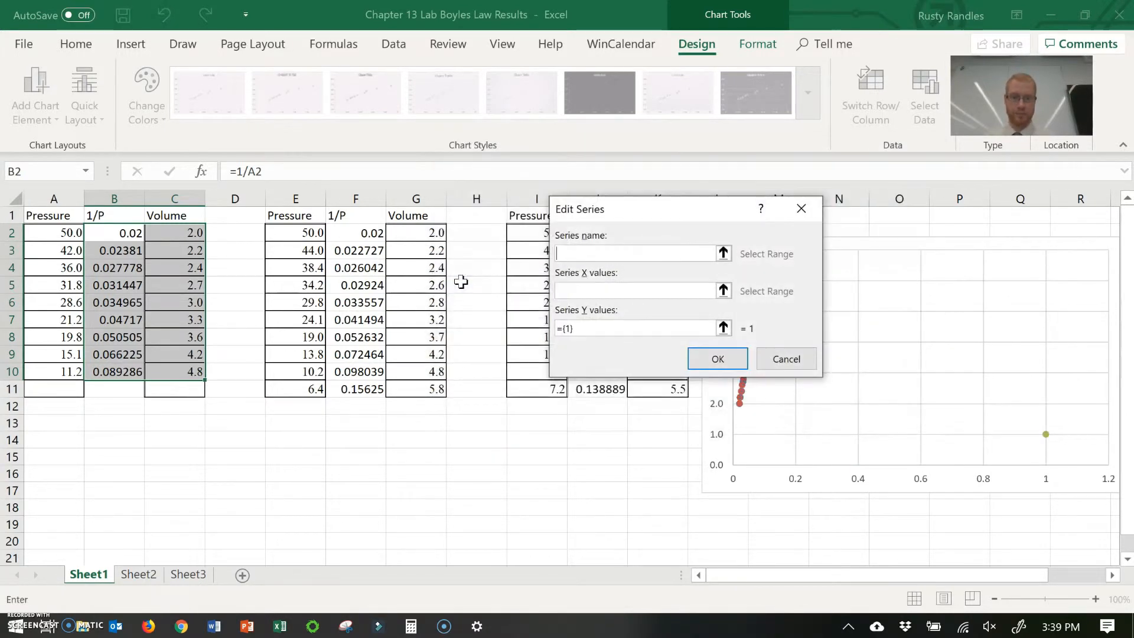
pyautogui.write('Trial')
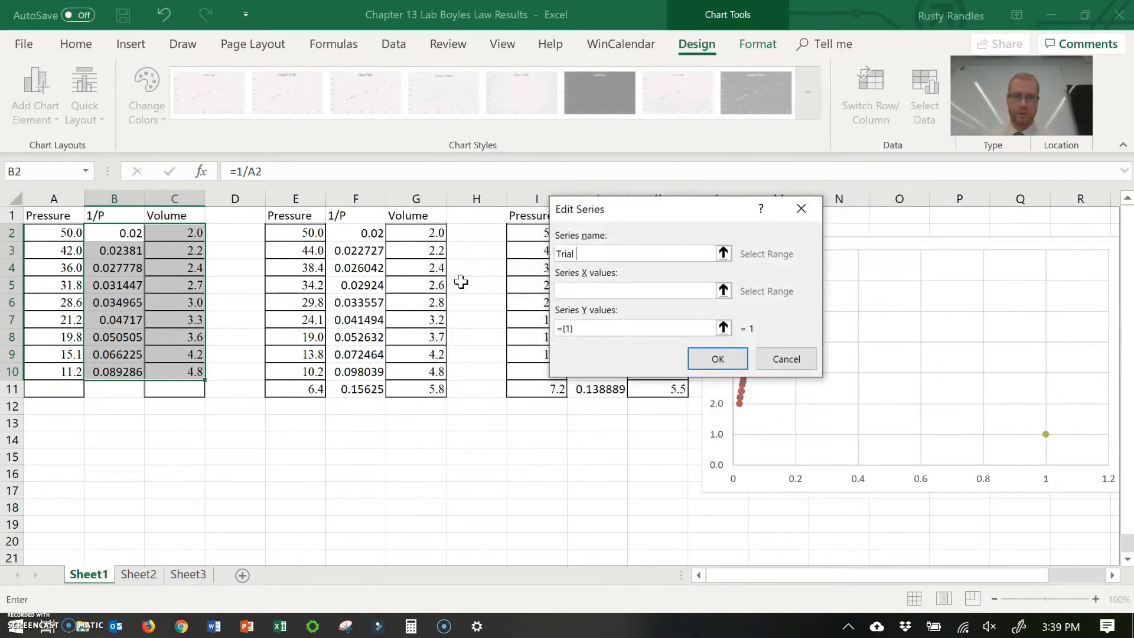
pyautogui.write(' 3')
pyautogui.press('Tab')
pyautogui.click(724, 290)
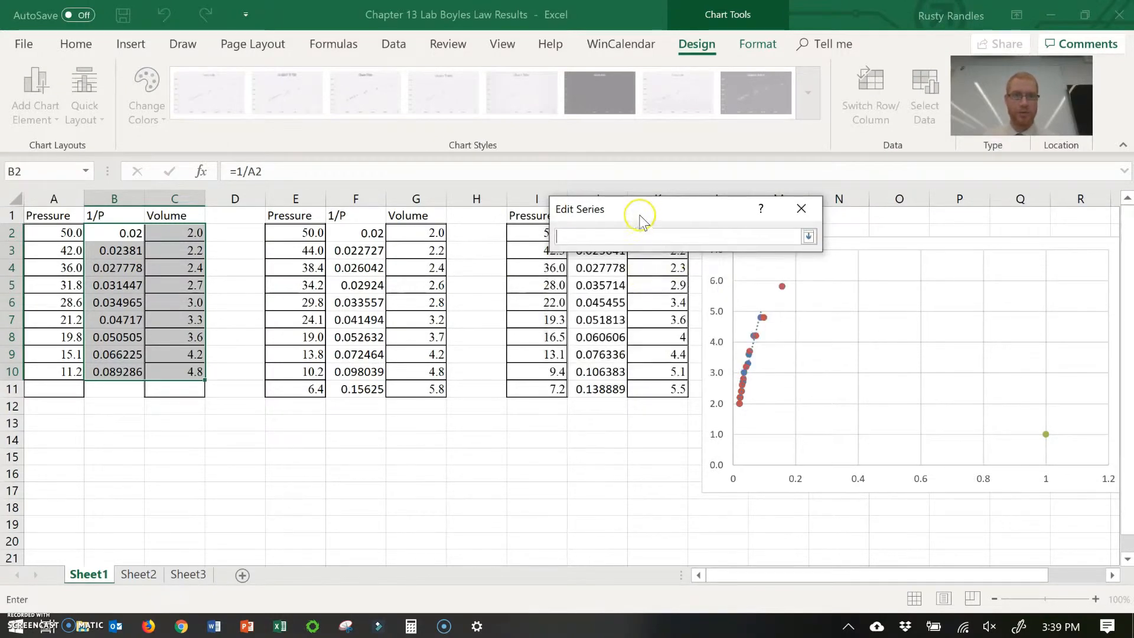
pyautogui.moveTo(641, 213); pyautogui.dragTo(643, 157)
pyautogui.click(598, 235)
pyautogui.moveTo(598, 238); pyautogui.dragTo(589, 385)
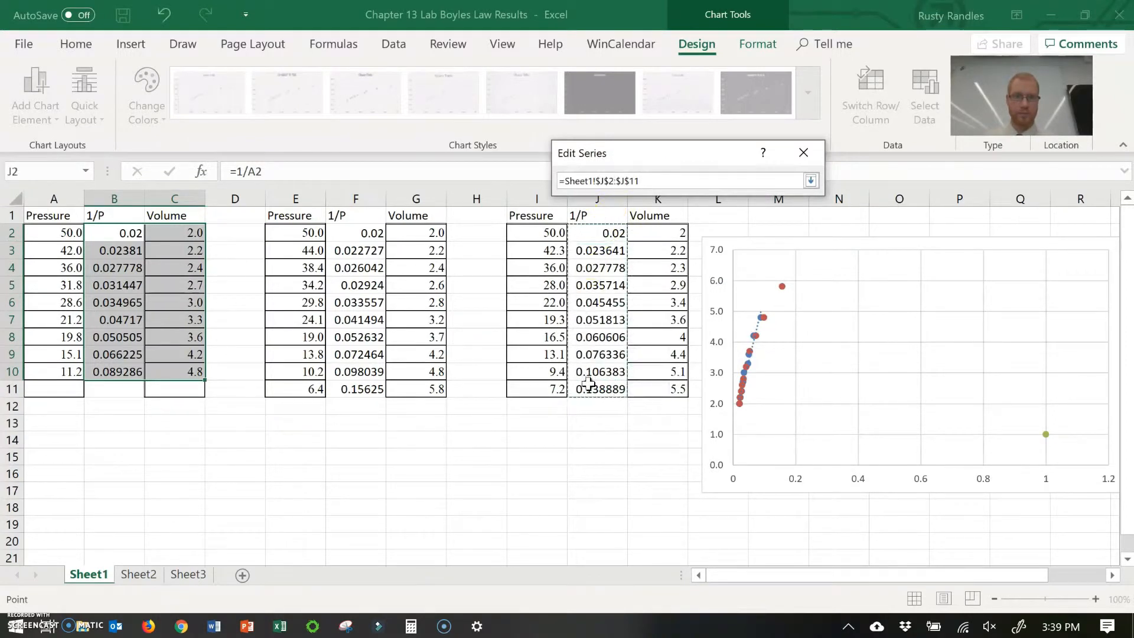
pyautogui.press('Return')
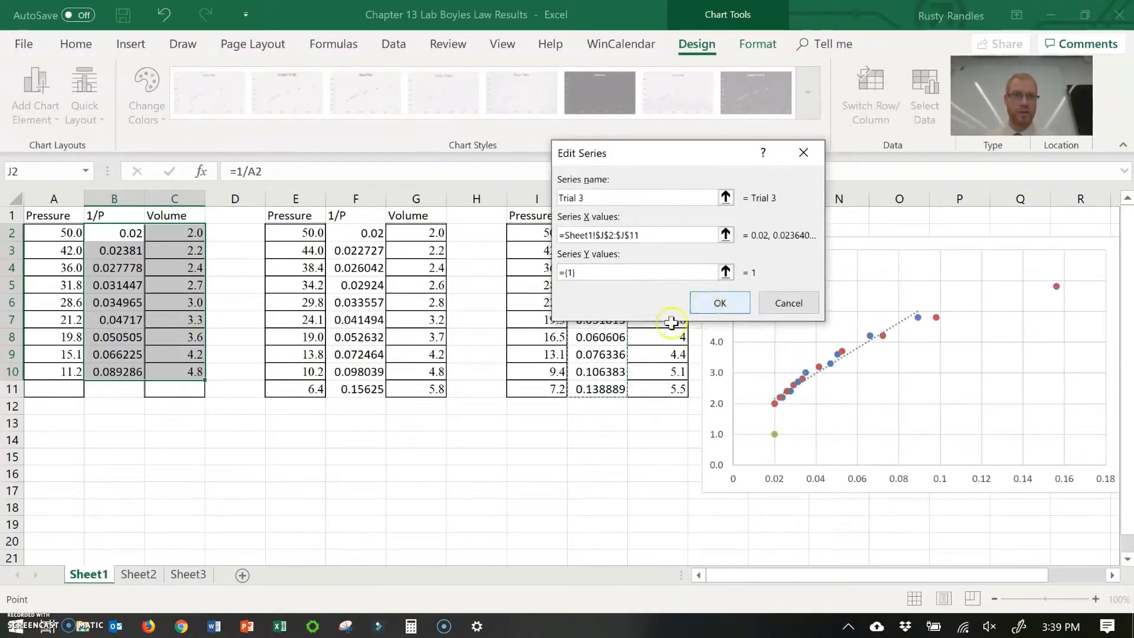
# - Set the Trial 3 series' Y values to K2:K11 and apply the data source changes to the chart
pyautogui.click(725, 272)
pyautogui.click(676, 234)
pyautogui.moveTo(670, 249); pyautogui.dragTo(665, 394)
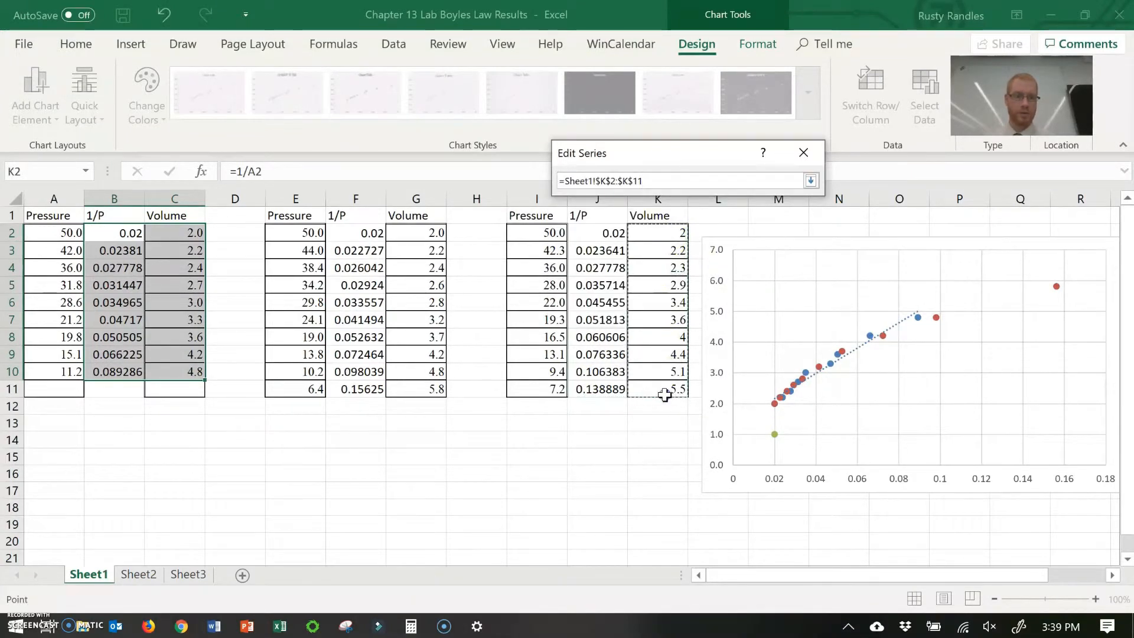
pyautogui.press('Return')
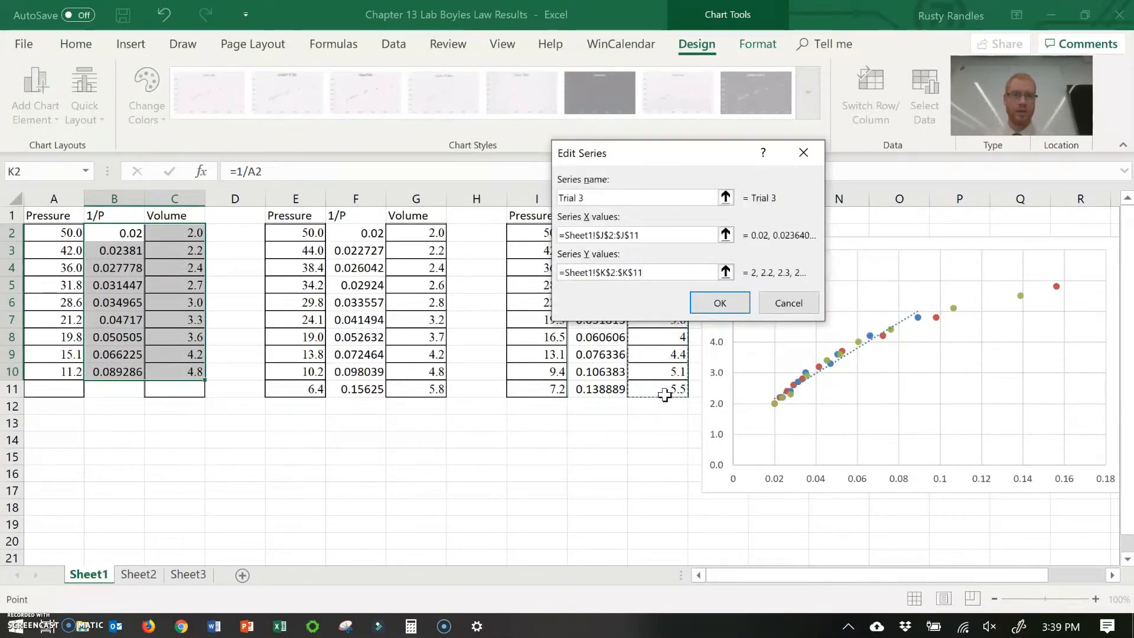
pyautogui.click(720, 305)
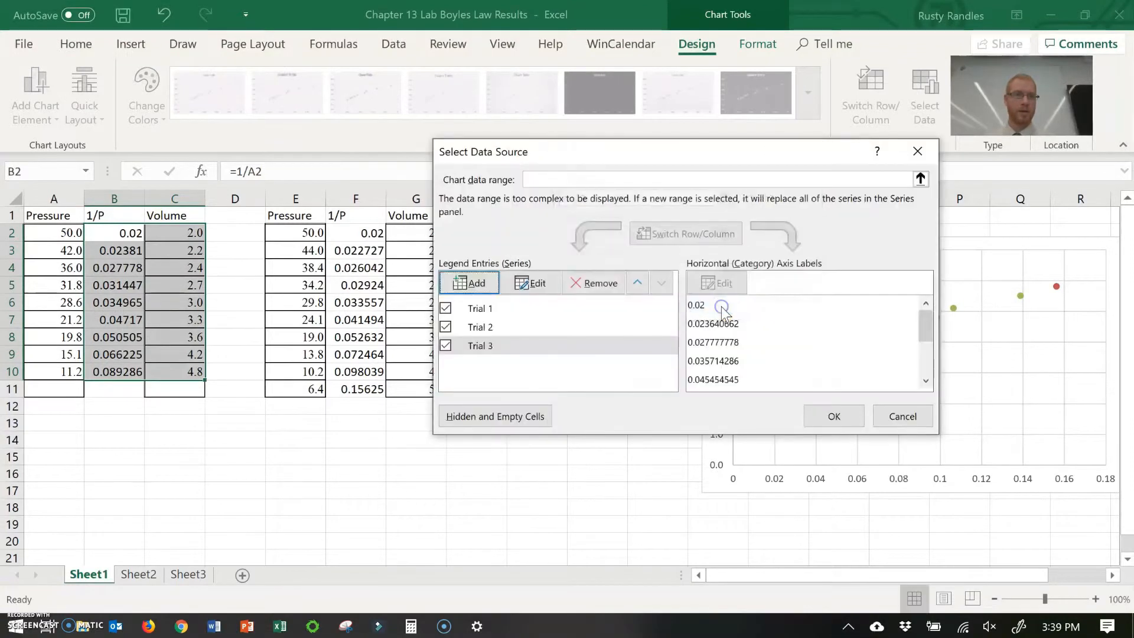
pyautogui.click(833, 417)
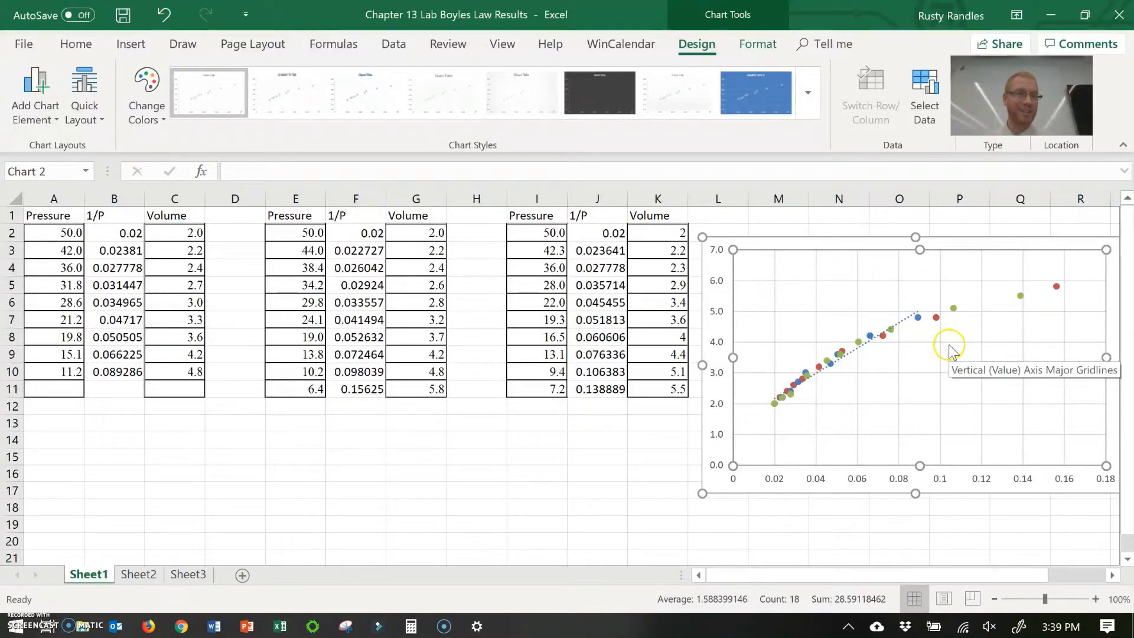
# - Move the chart over the lower rows of the third trial's table and add trendlines to the Trial 3 and Trial 2 series
pyautogui.moveTo(957, 318)
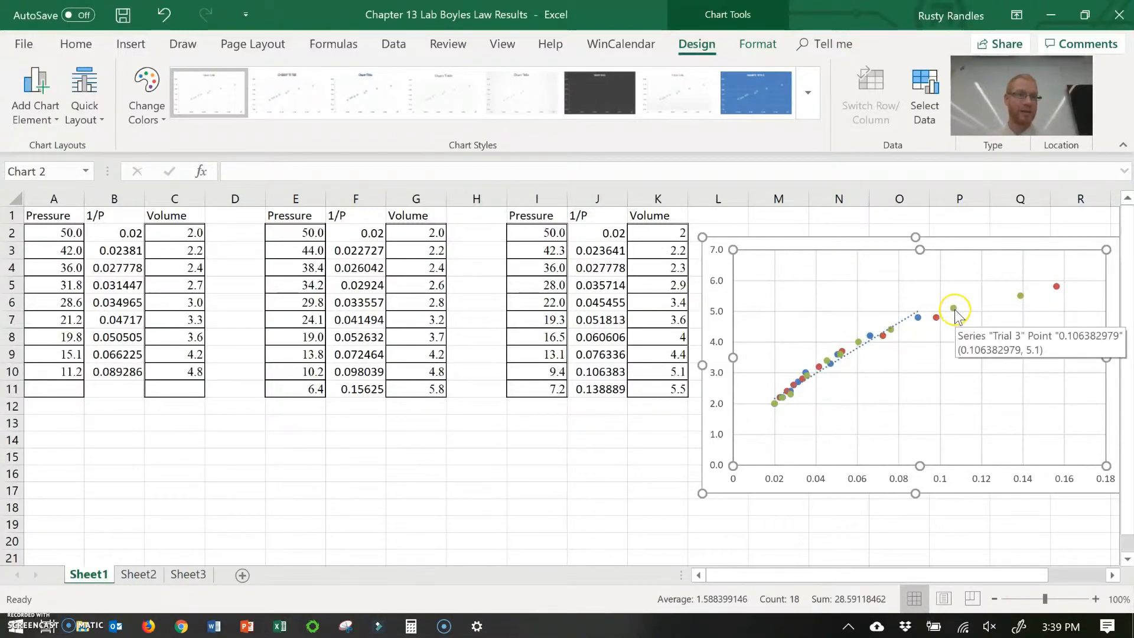
pyautogui.moveTo(867, 254); pyautogui.dragTo(693, 284)
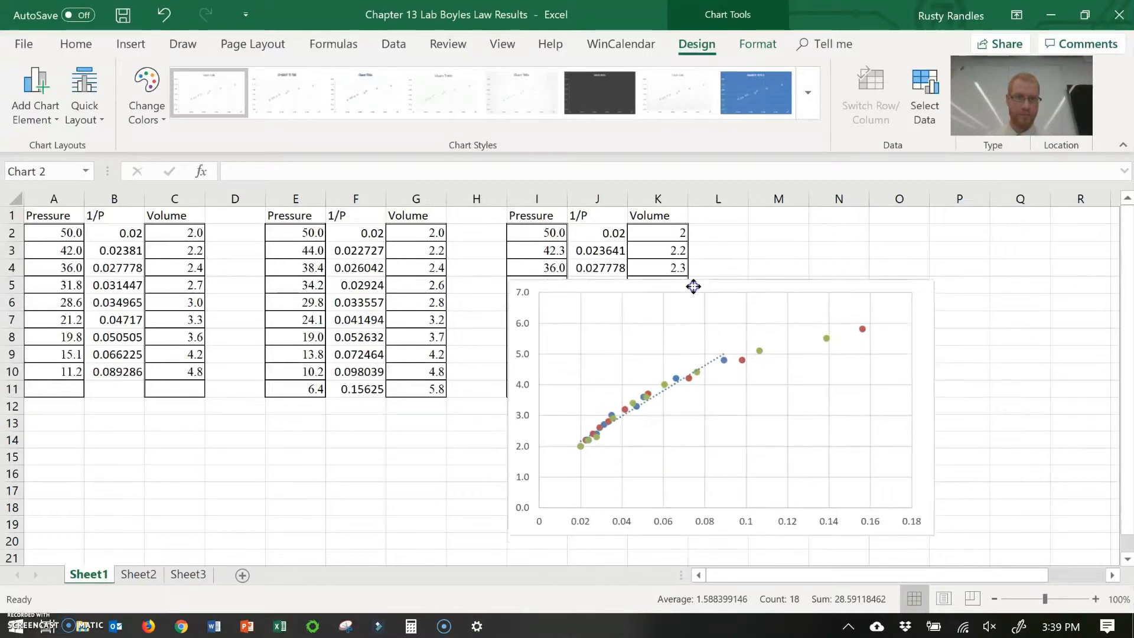
pyautogui.click(759, 351)
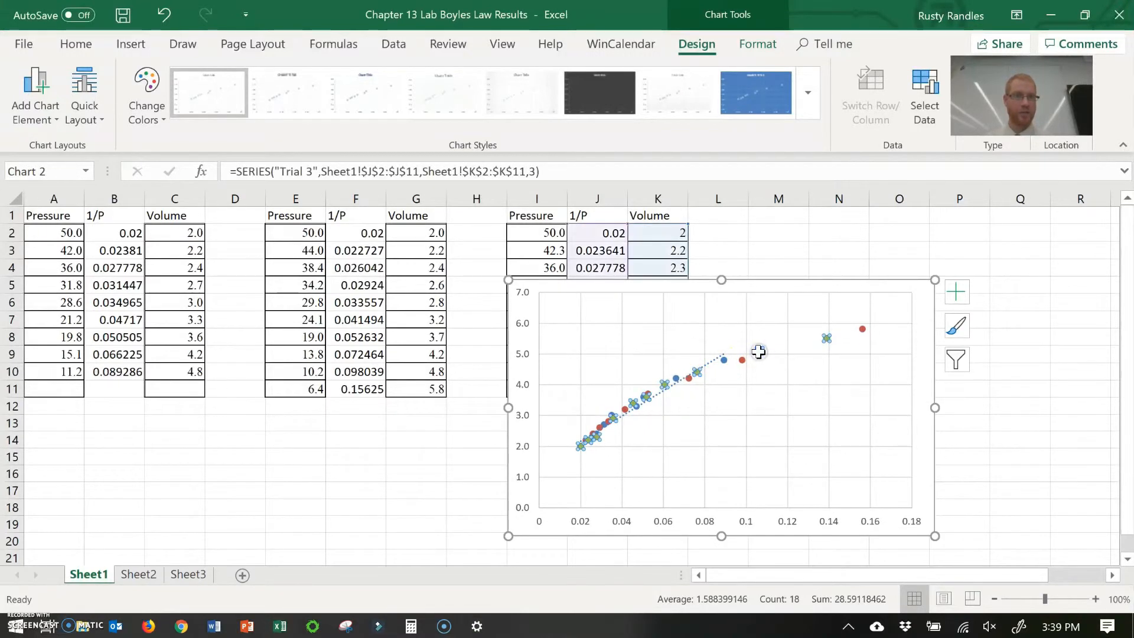
pyautogui.click(961, 293)
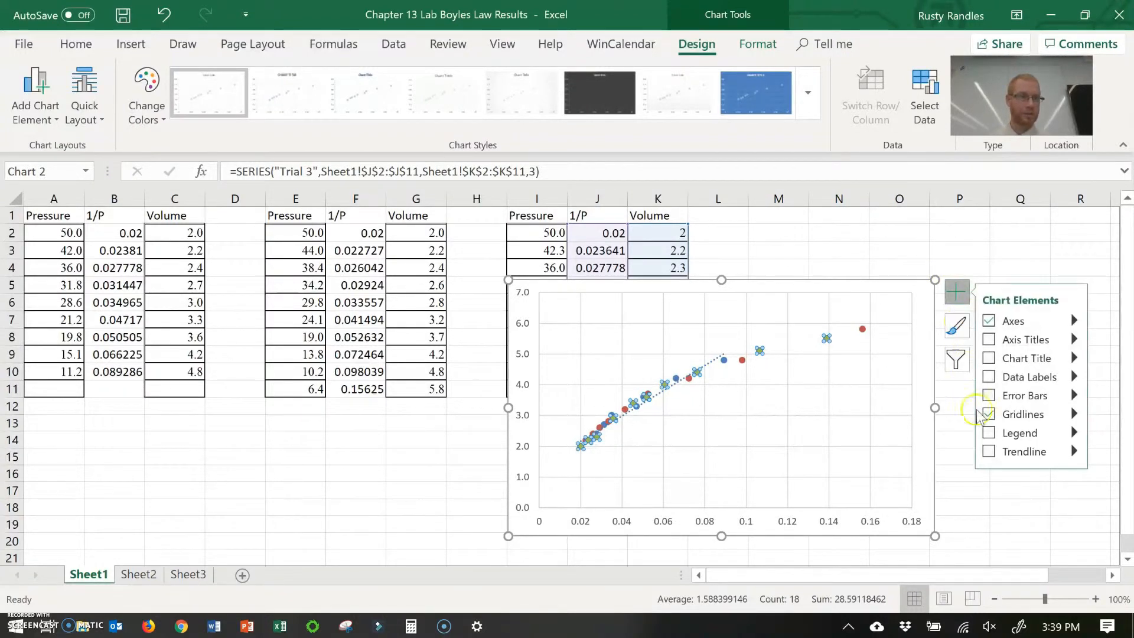
pyautogui.click(988, 452)
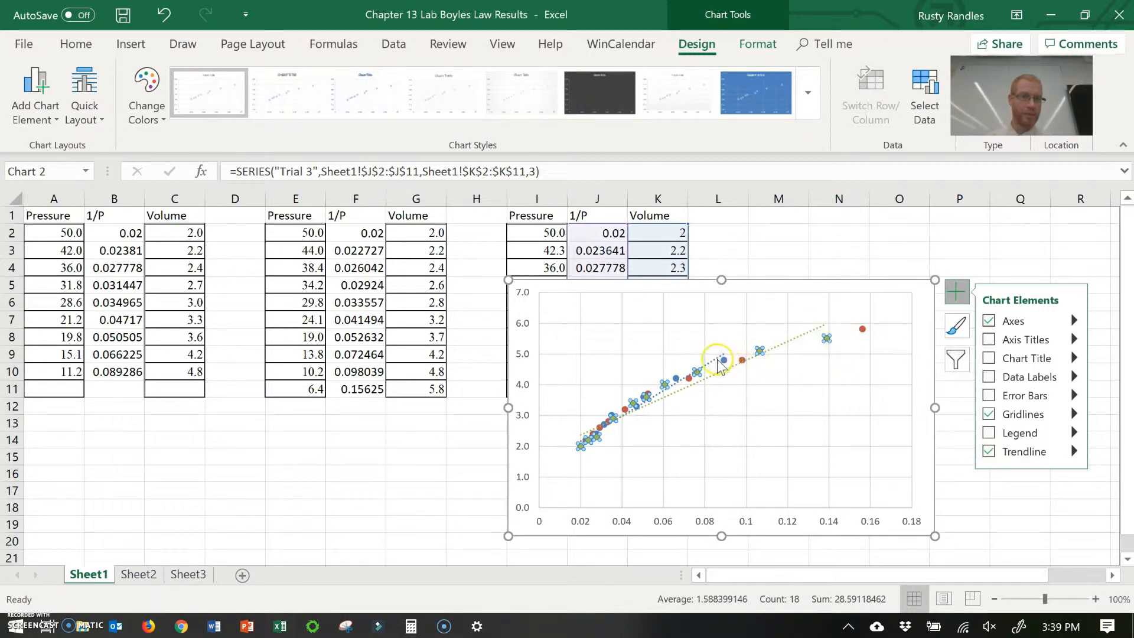
pyautogui.click(862, 329)
pyautogui.click(989, 452)
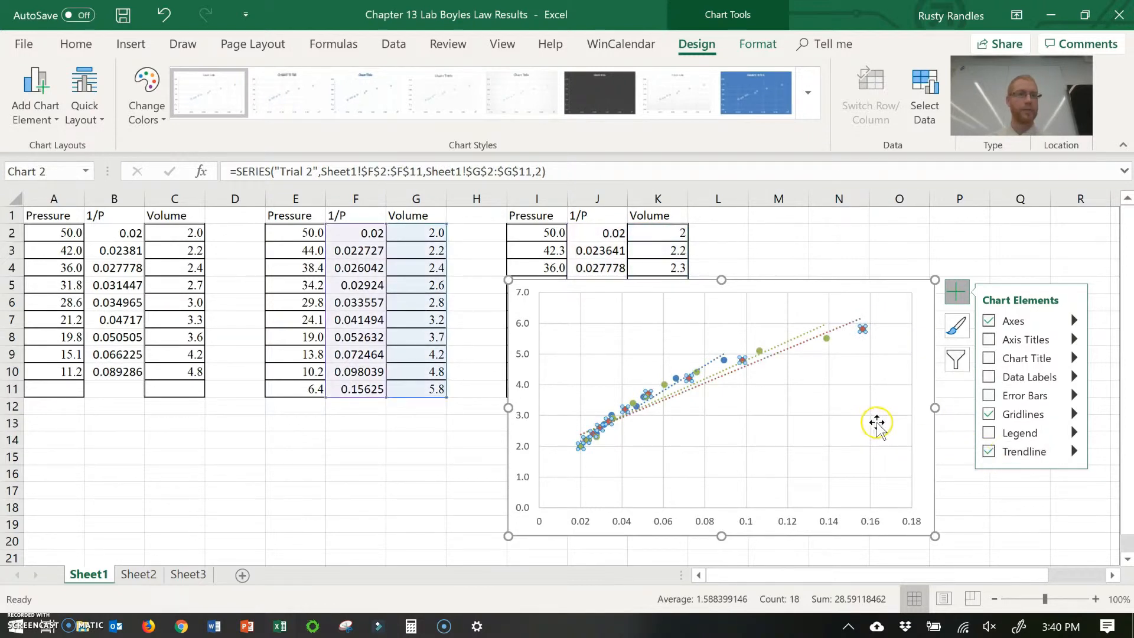
# - Display the equation and R-squared value of the linear Trial 2 trendline and move their label just below the trendlines
pyautogui.click(840, 326)
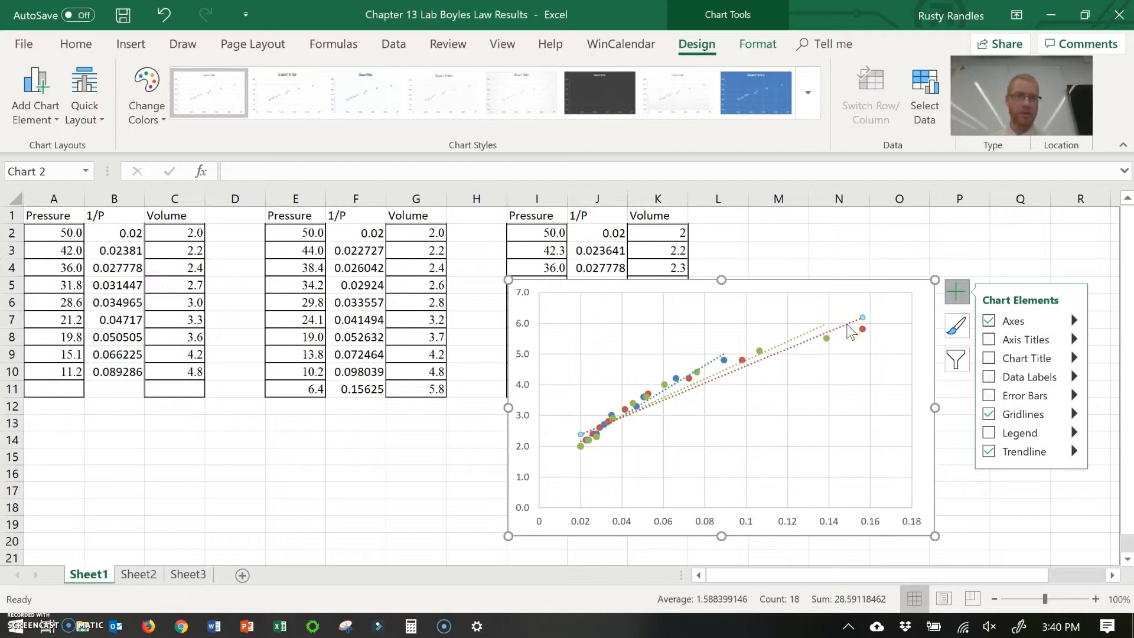
pyautogui.rightClick(848, 326)
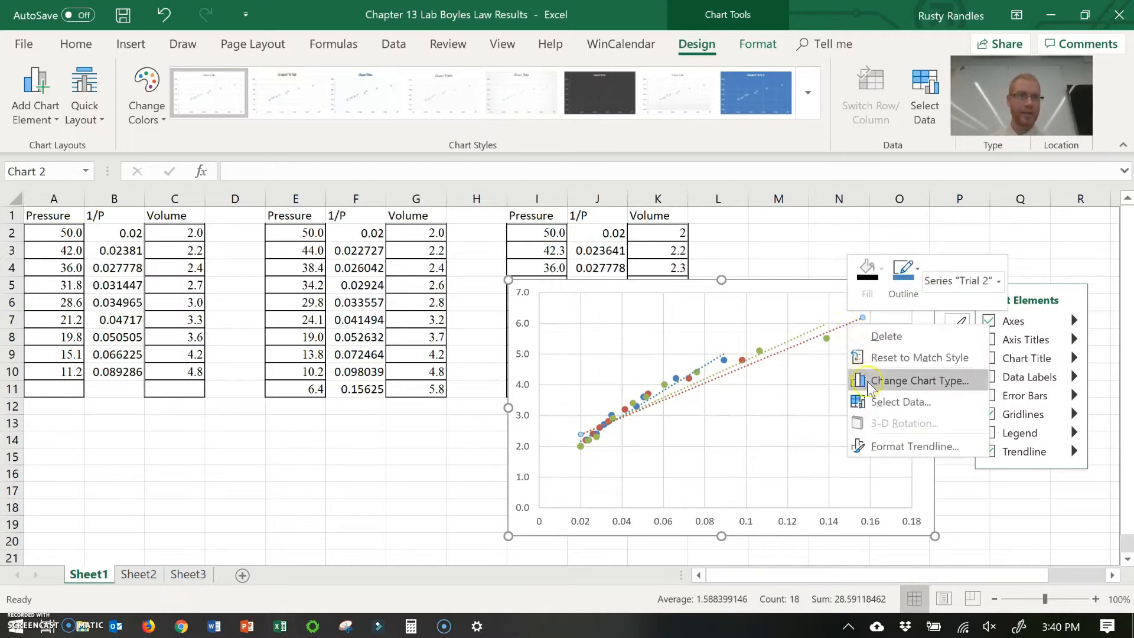
pyautogui.click(882, 448)
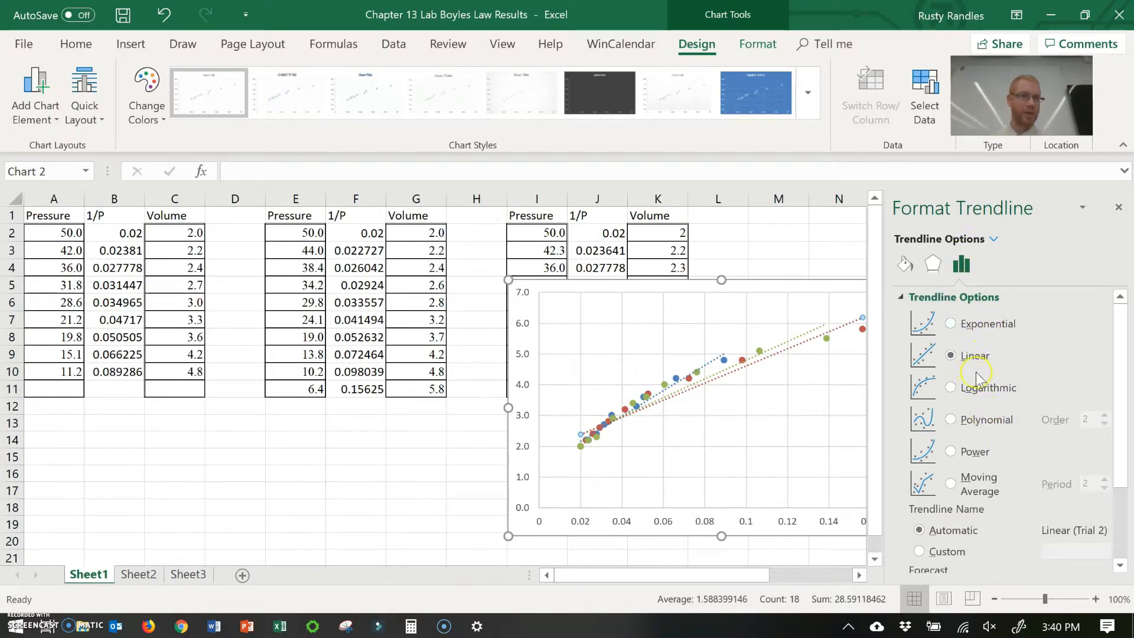
pyautogui.scroll(-3, 975, 377)
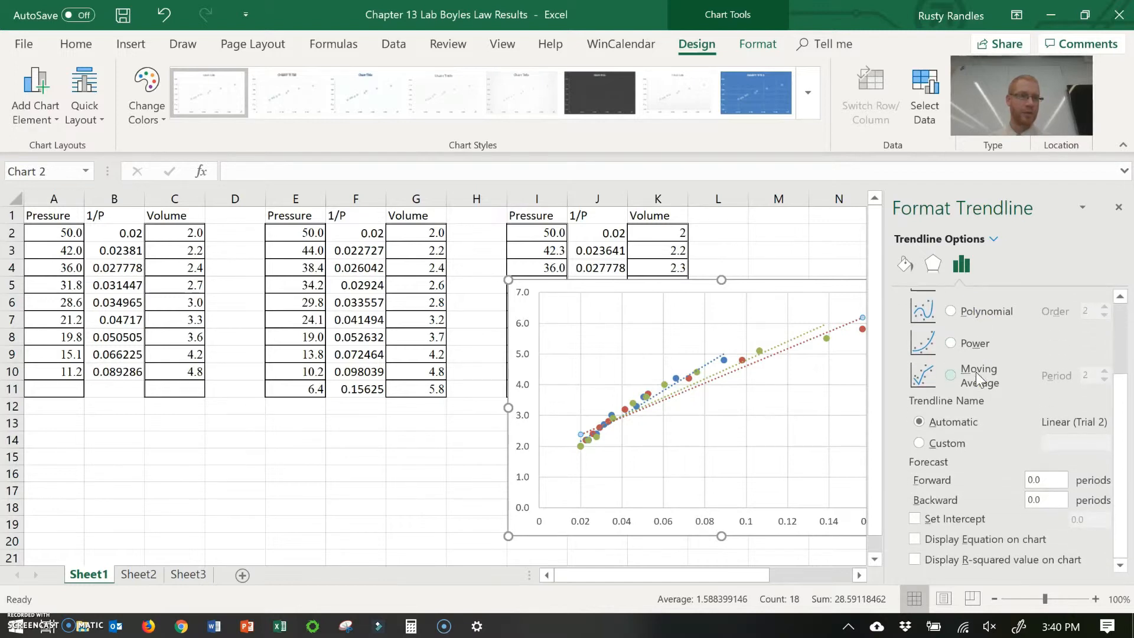
pyautogui.click(914, 538)
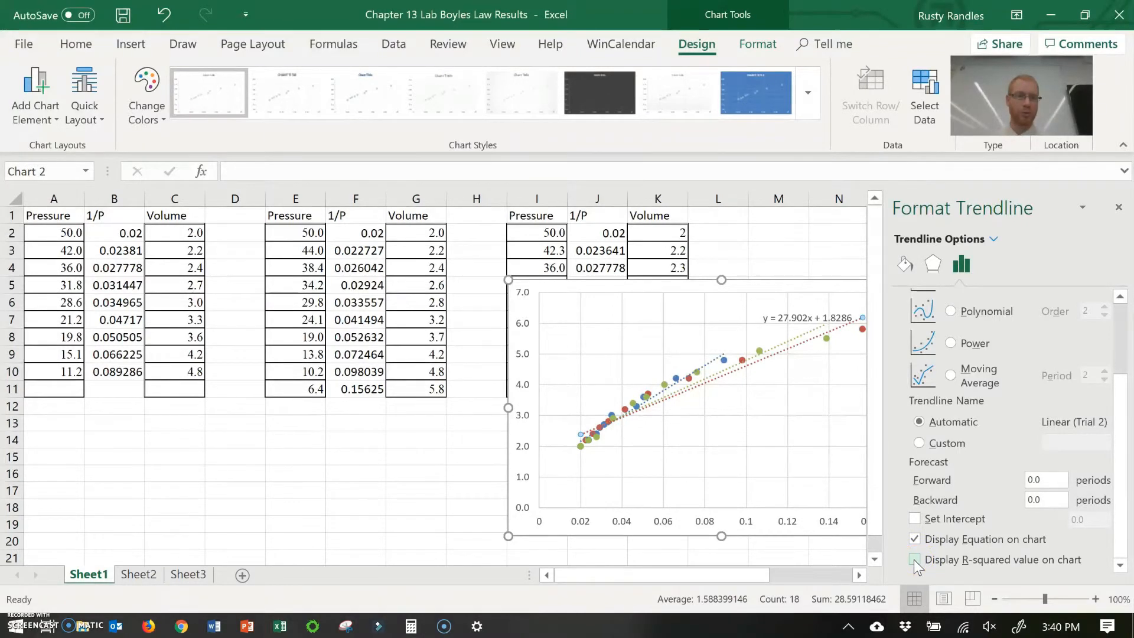
pyautogui.click(914, 559)
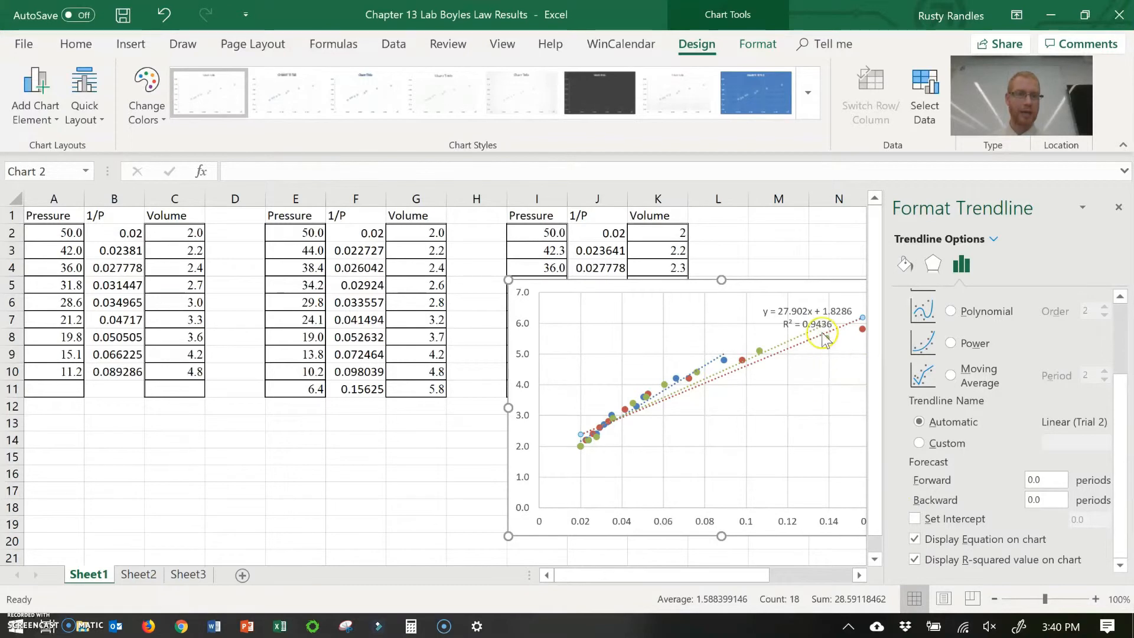
pyautogui.click(810, 315)
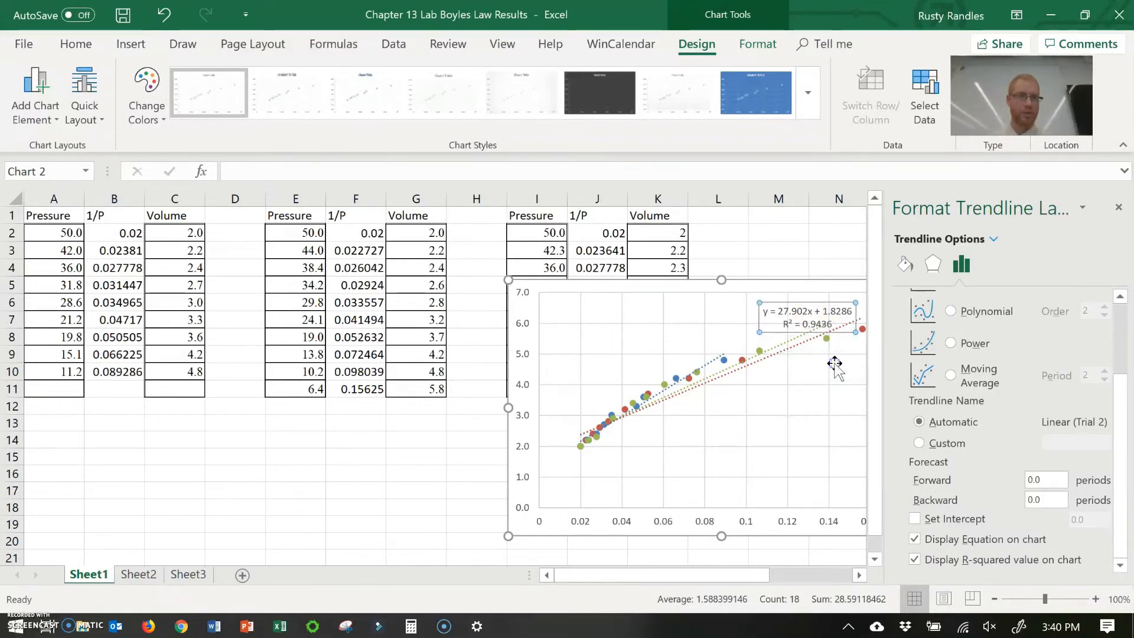
pyautogui.moveTo(811, 316); pyautogui.dragTo(835, 364)
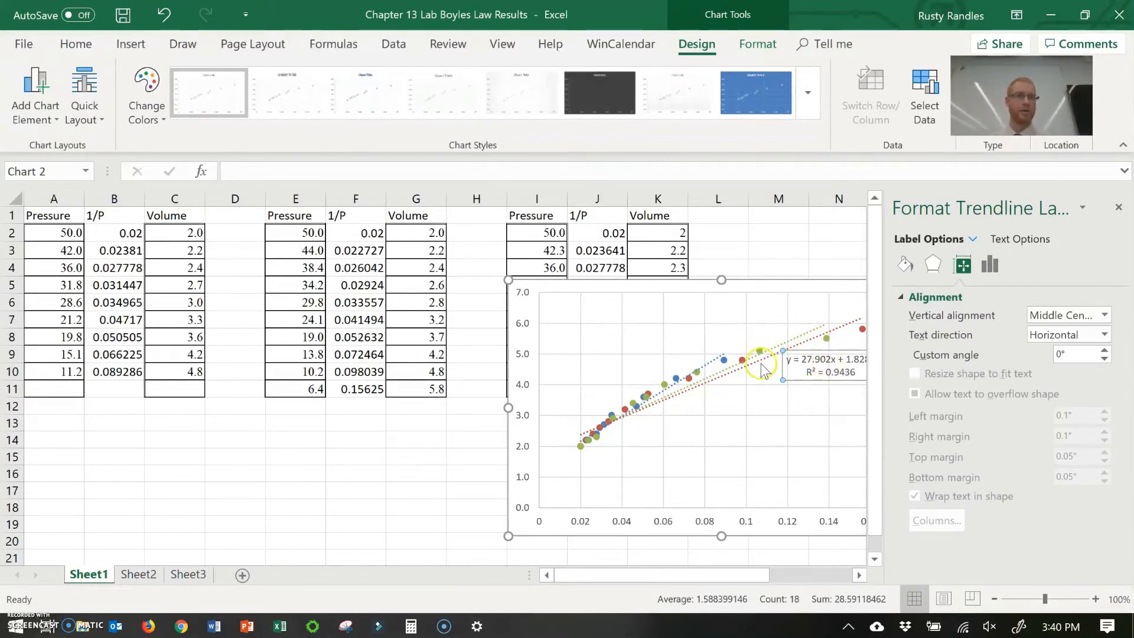
pyautogui.click(782, 344)
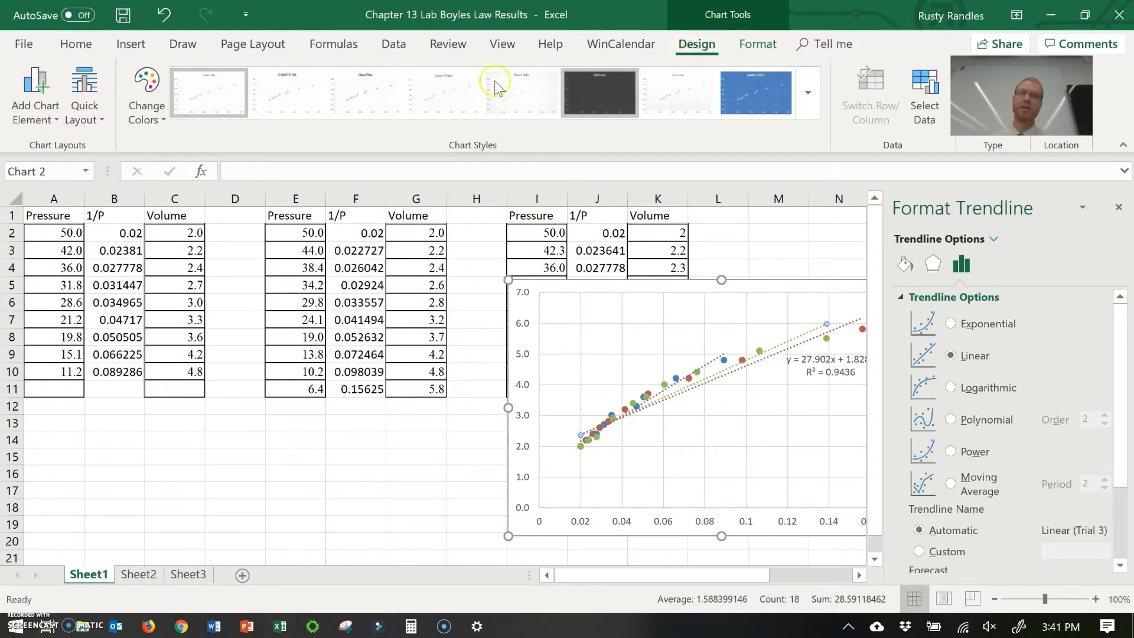
# - Add primary horizontal and primary vertical axis titles to the scatter chart
pyautogui.click(27, 105)
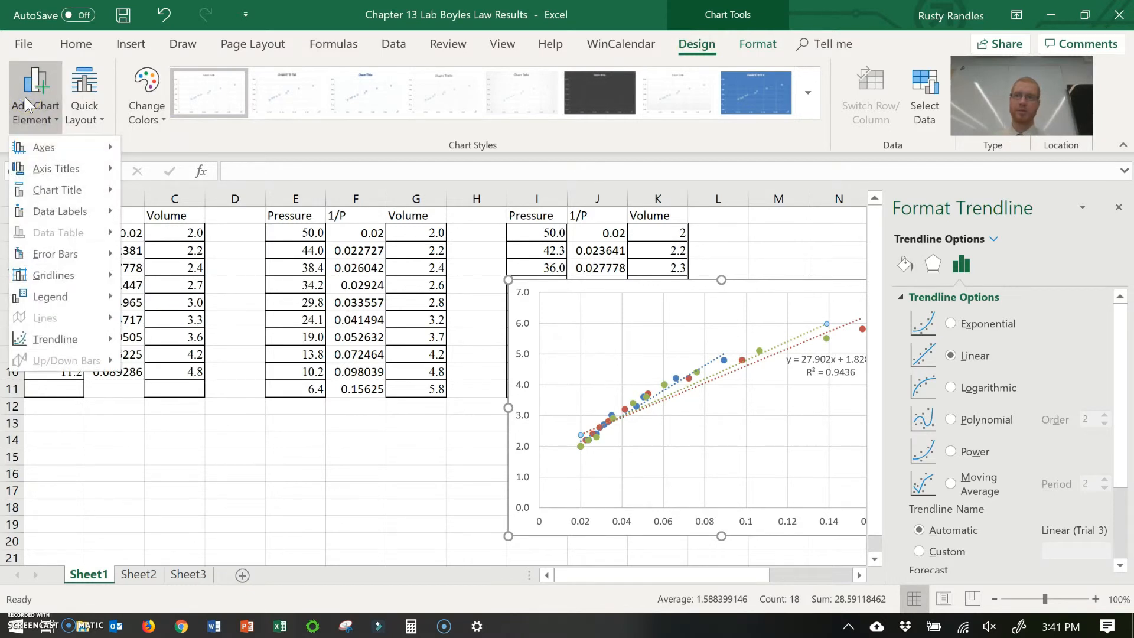
pyautogui.moveTo(59, 155)
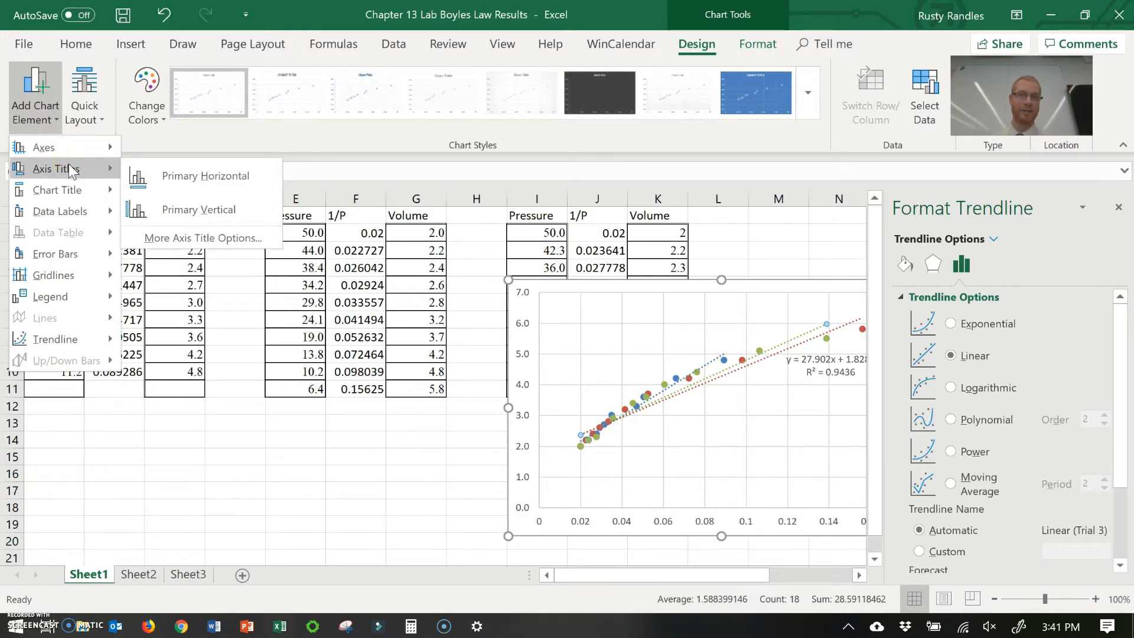
pyautogui.click(204, 175)
pyautogui.click(17, 92)
pyautogui.moveTo(59, 169)
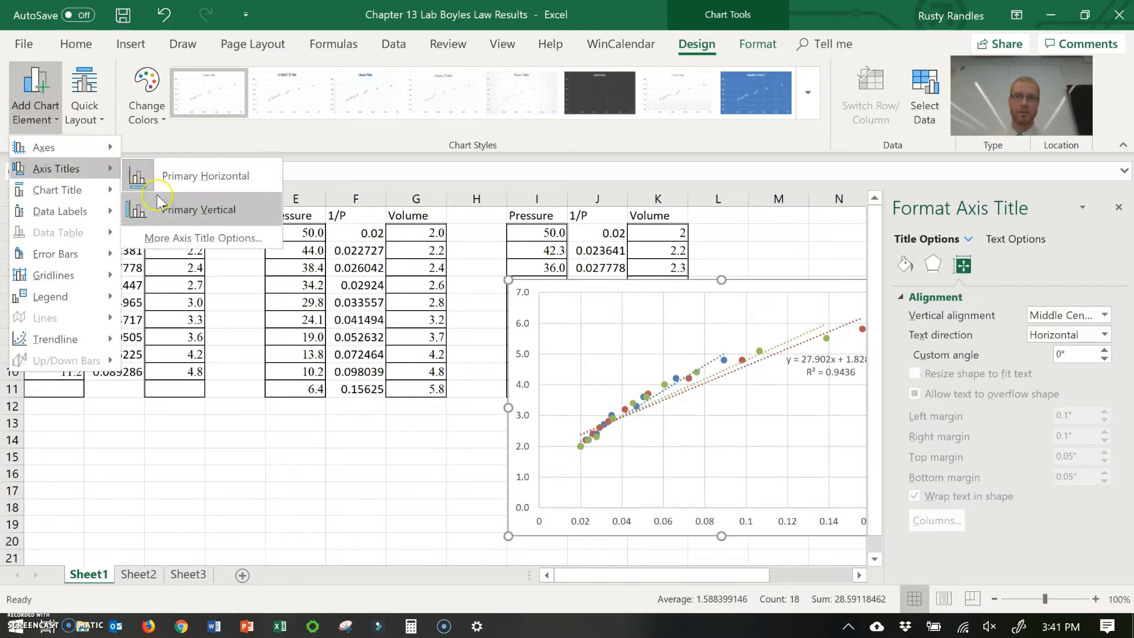
pyautogui.click(166, 209)
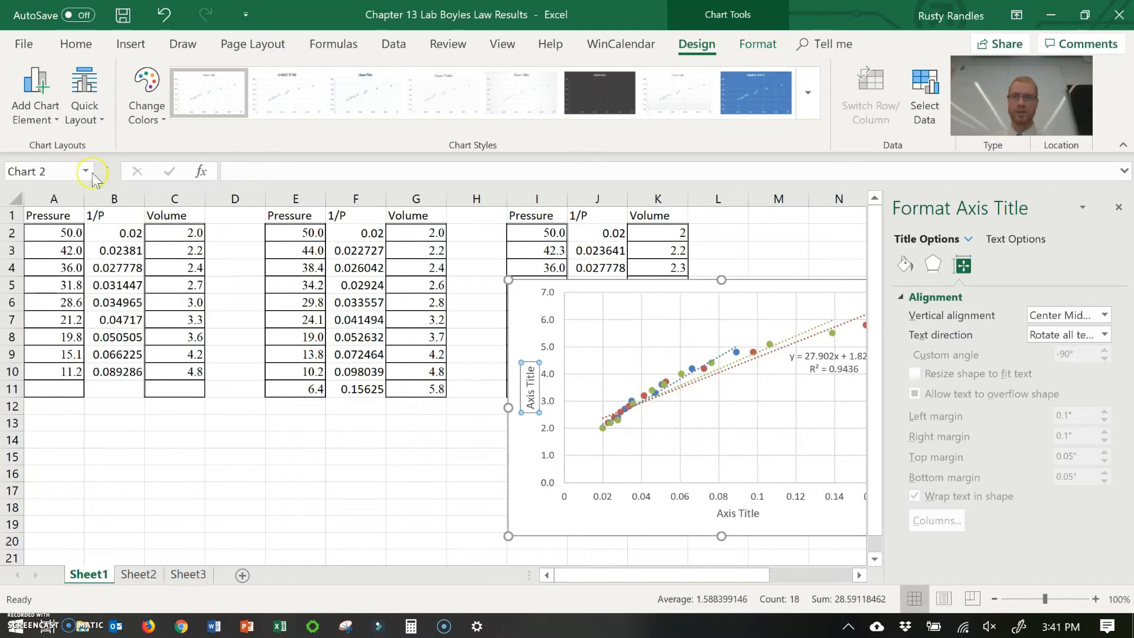
# - Add a chart title above the scatter chart's plot and move the chart so it starts over the lower rows of the second trial's table
pyautogui.click(43, 108)
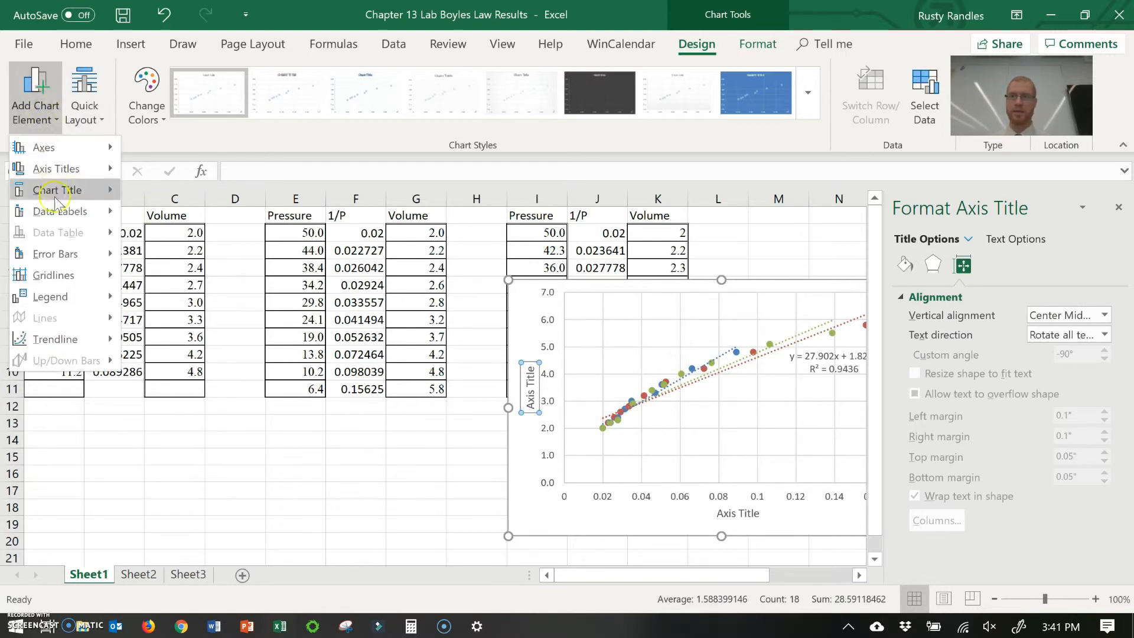
pyautogui.click(85, 190)
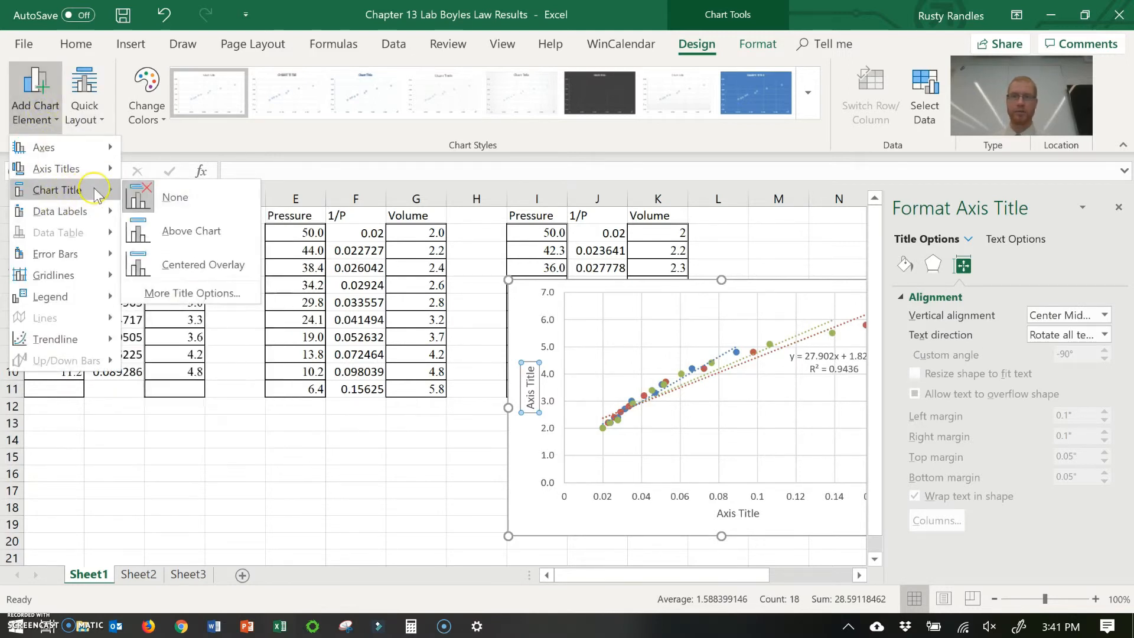
pyautogui.click(180, 236)
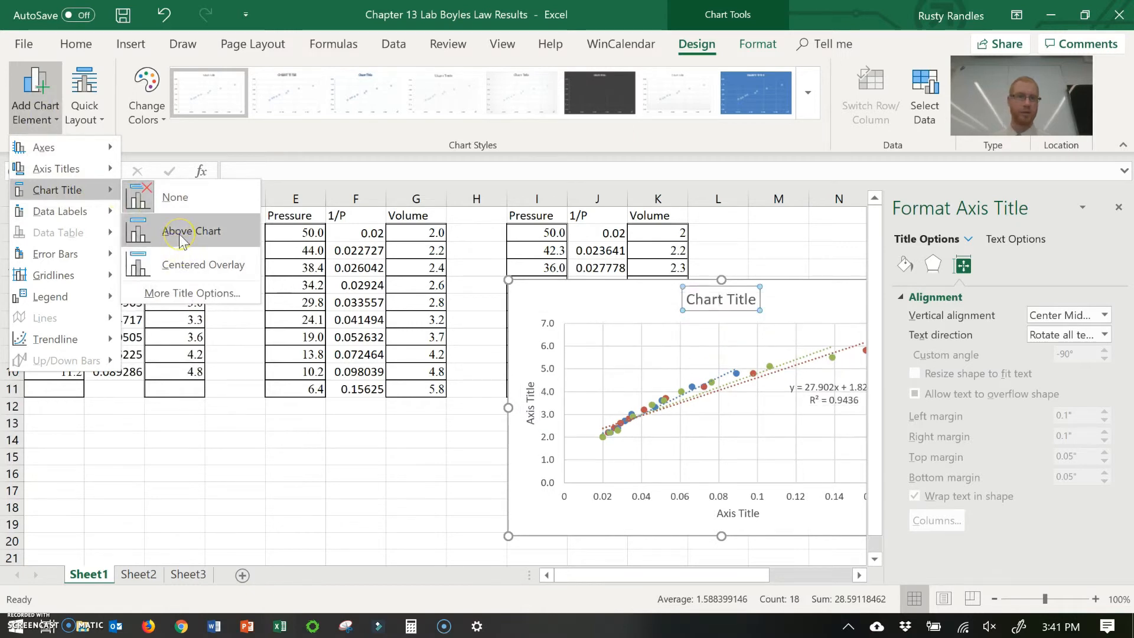
pyautogui.click(180, 267)
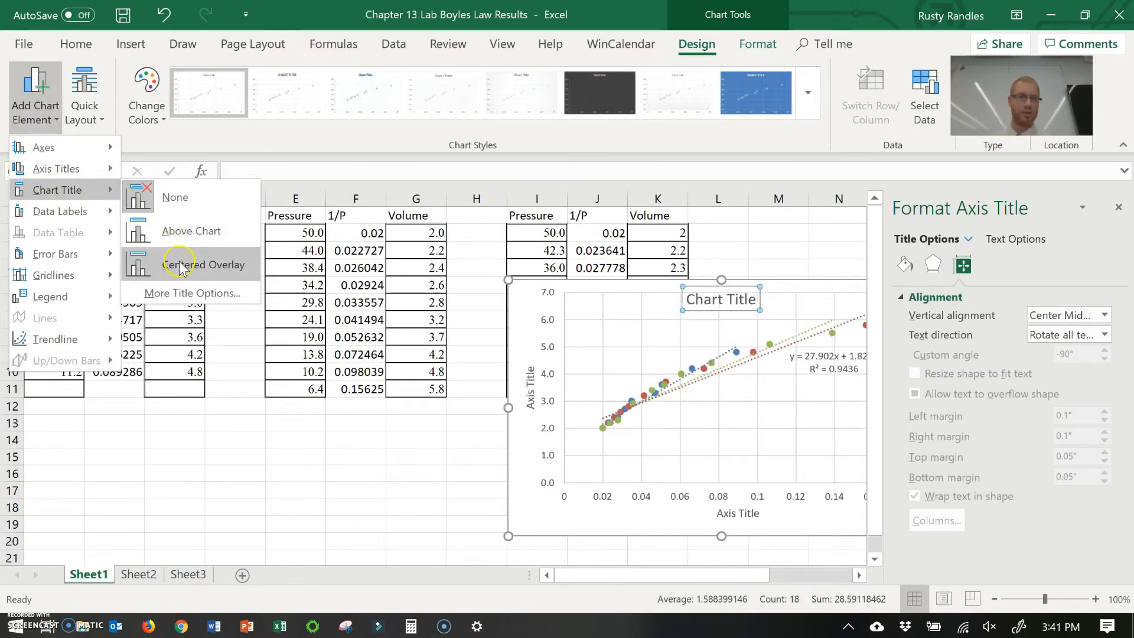
pyautogui.click(179, 231)
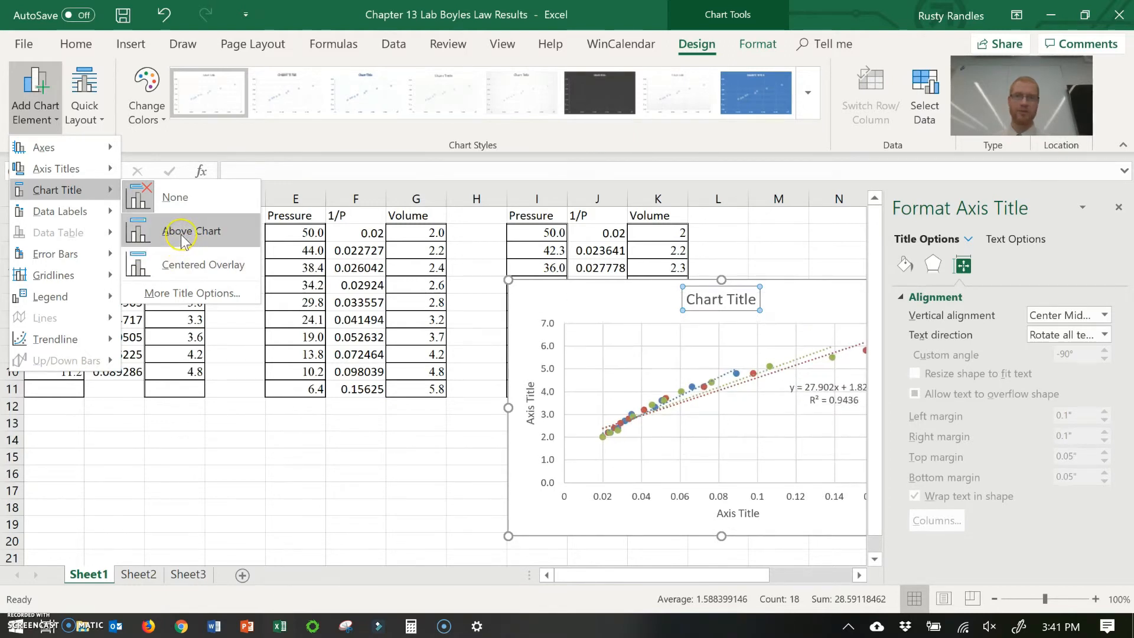
pyautogui.click(180, 234)
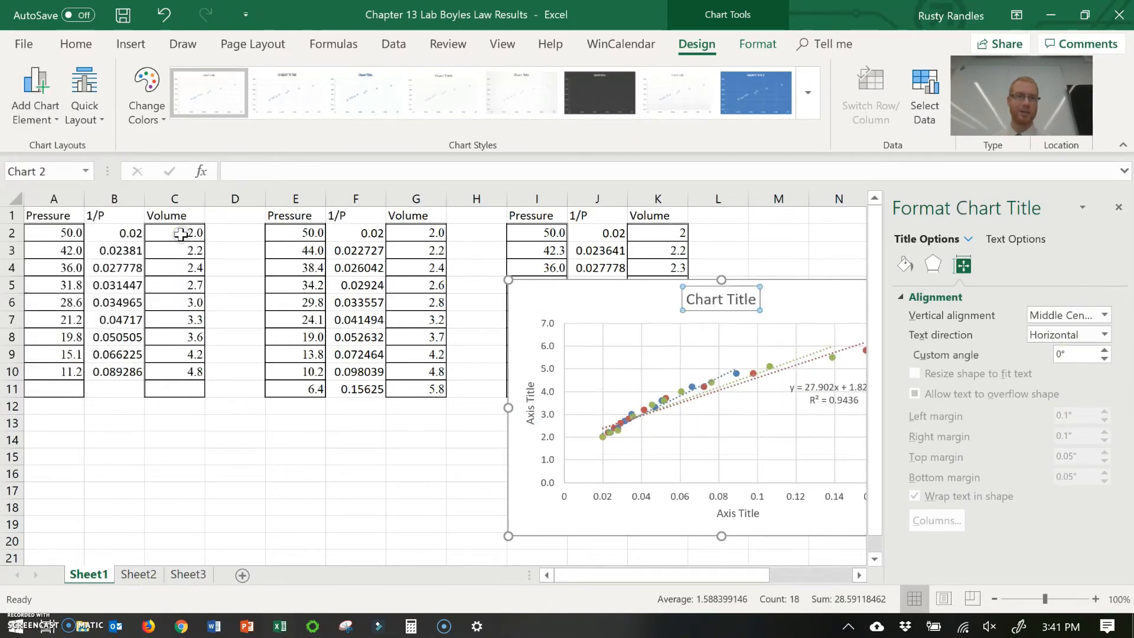
pyautogui.click(522, 297)
pyautogui.moveTo(522, 297); pyautogui.dragTo(311, 285)
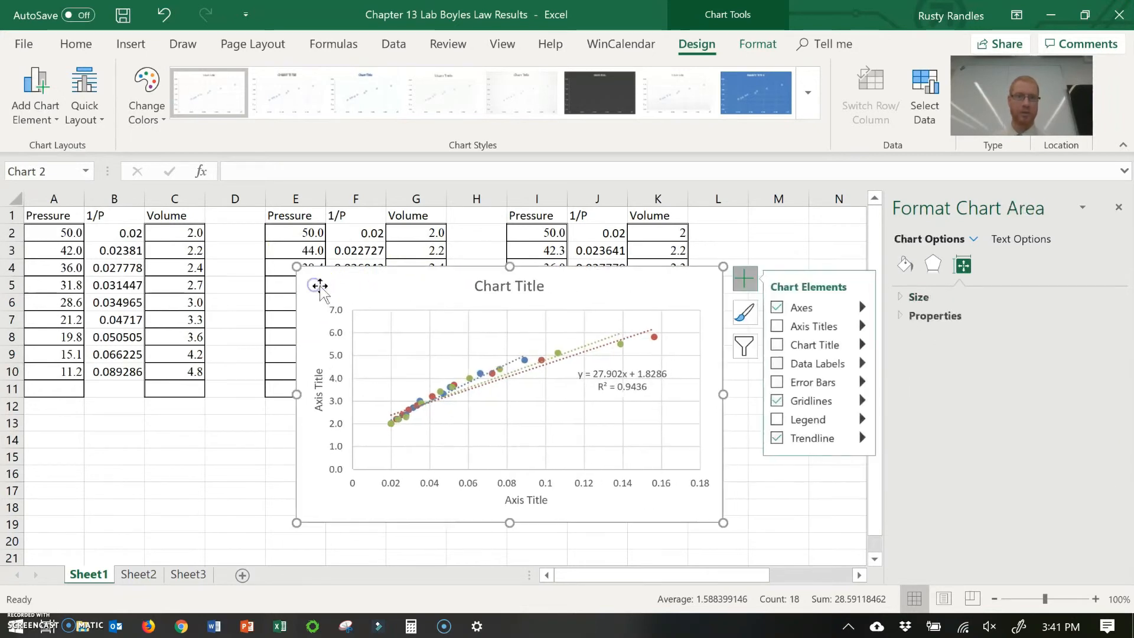